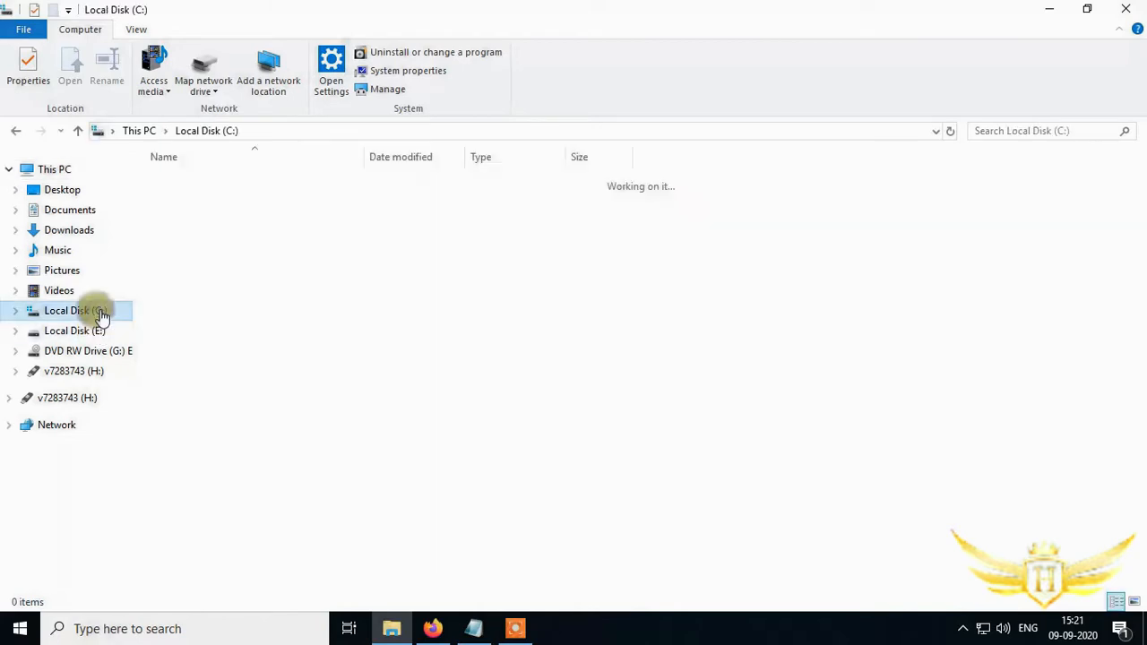
- Browse the xampp folder on drive C into htdocs and its dashboard folder, then return to htdocs
double_click(205, 290)
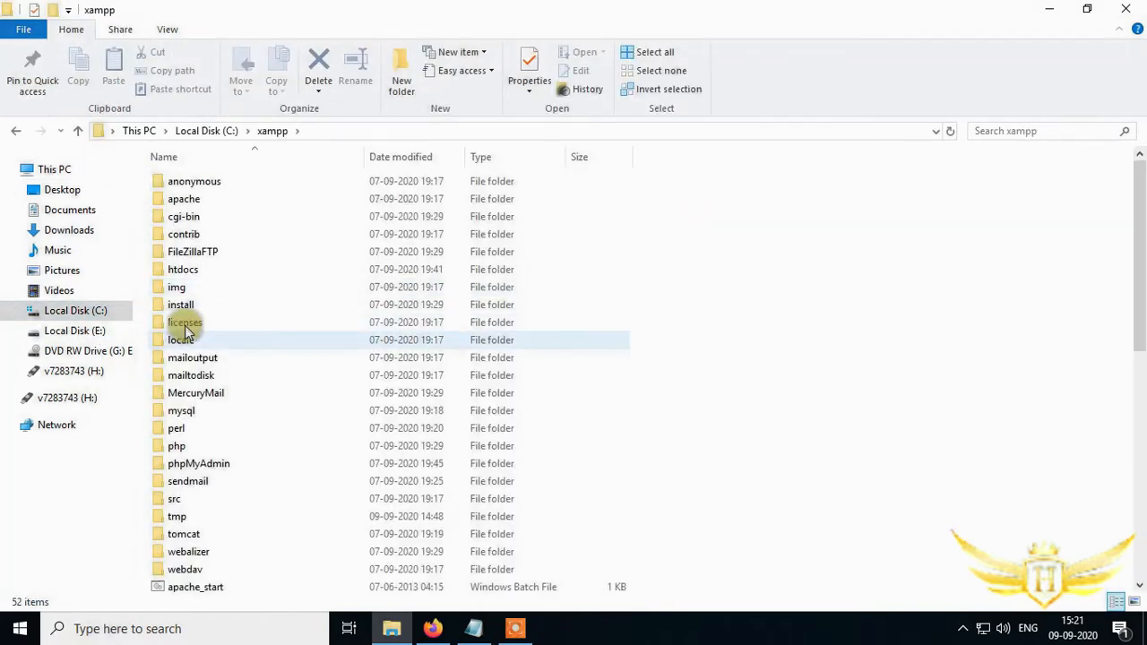
double_click(190, 270)
double_click(215, 199)
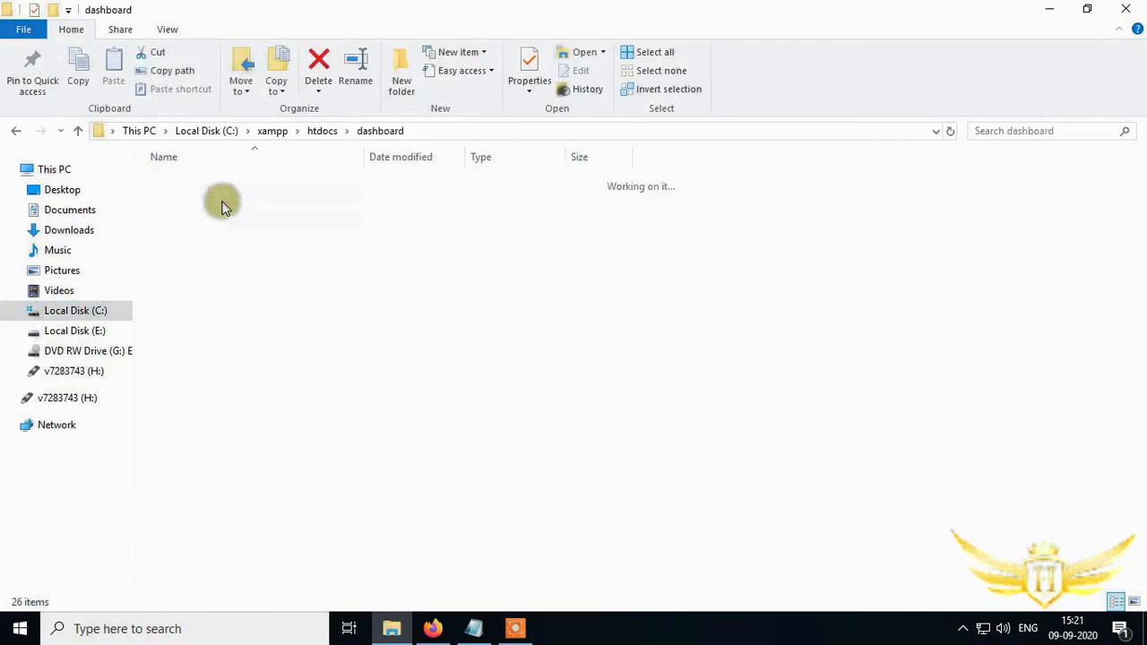
key(BackSpace)
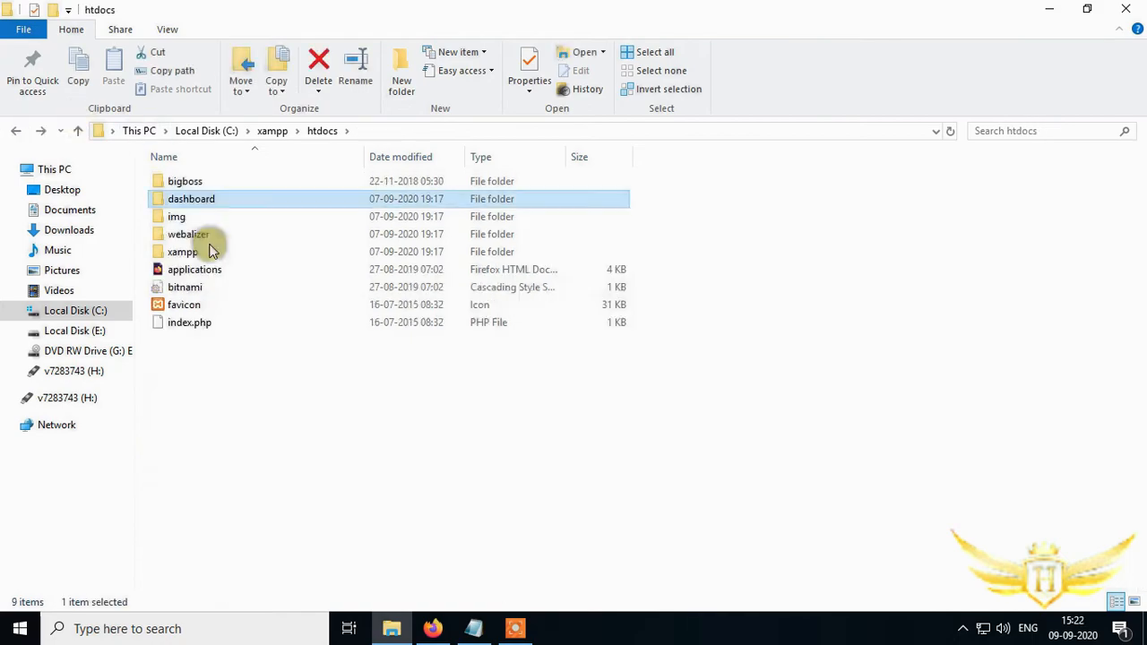
click(294, 347)
- Open the XAMPP Control Panel from the system tray to check the Apache and MySQL services
click(1043, 9)
click(962, 630)
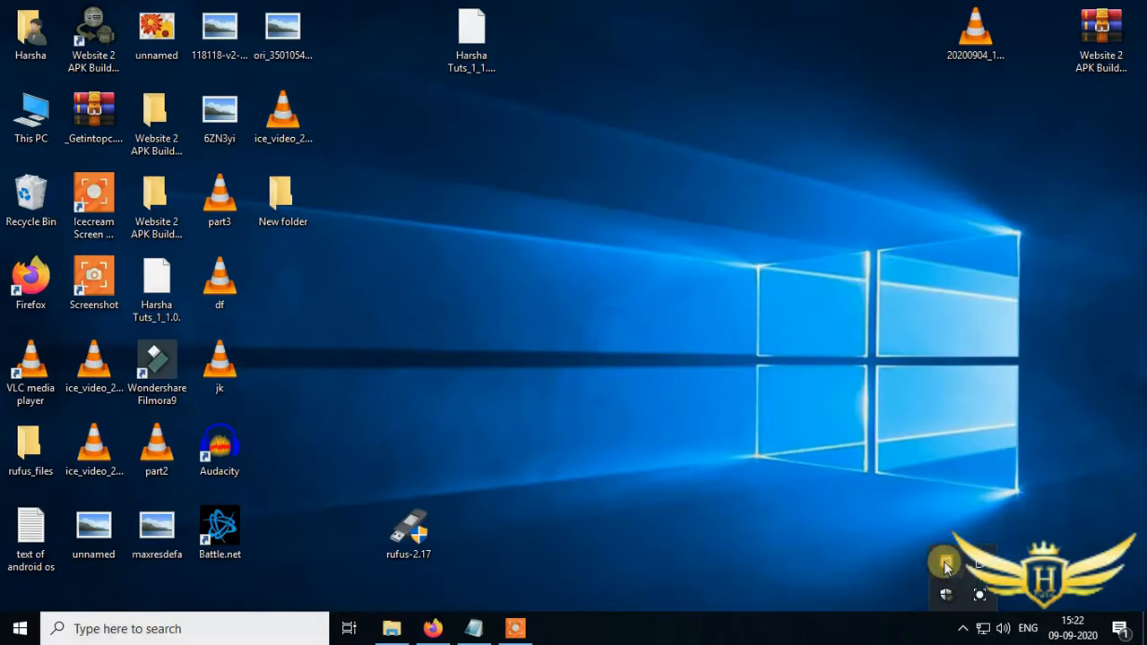
click(901, 618)
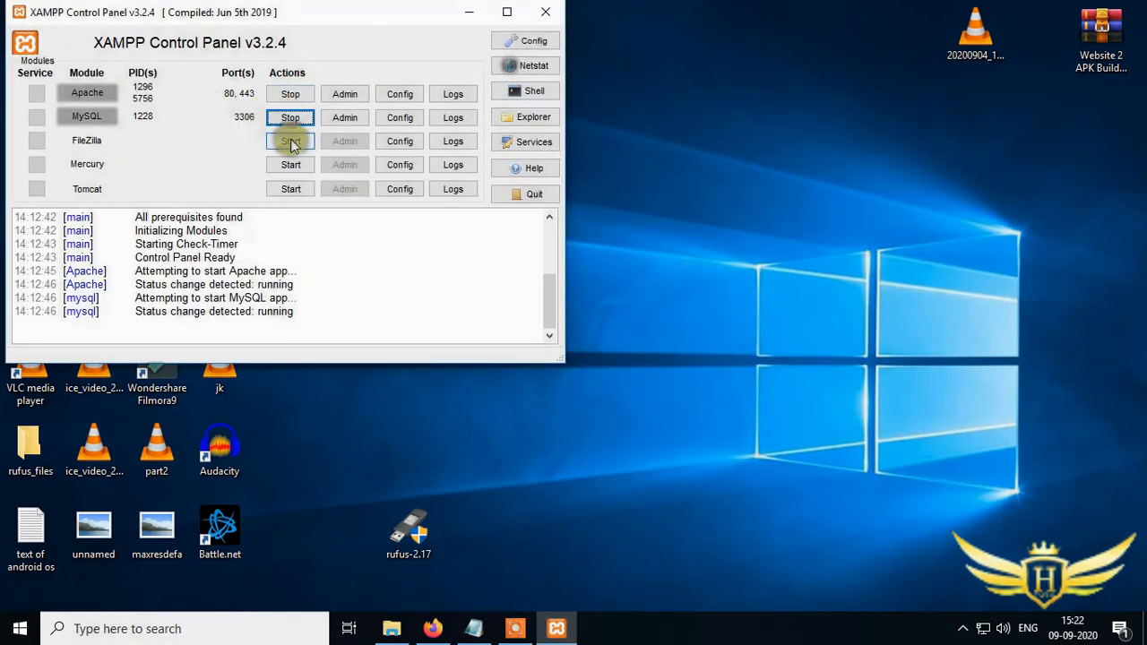
click(548, 11)
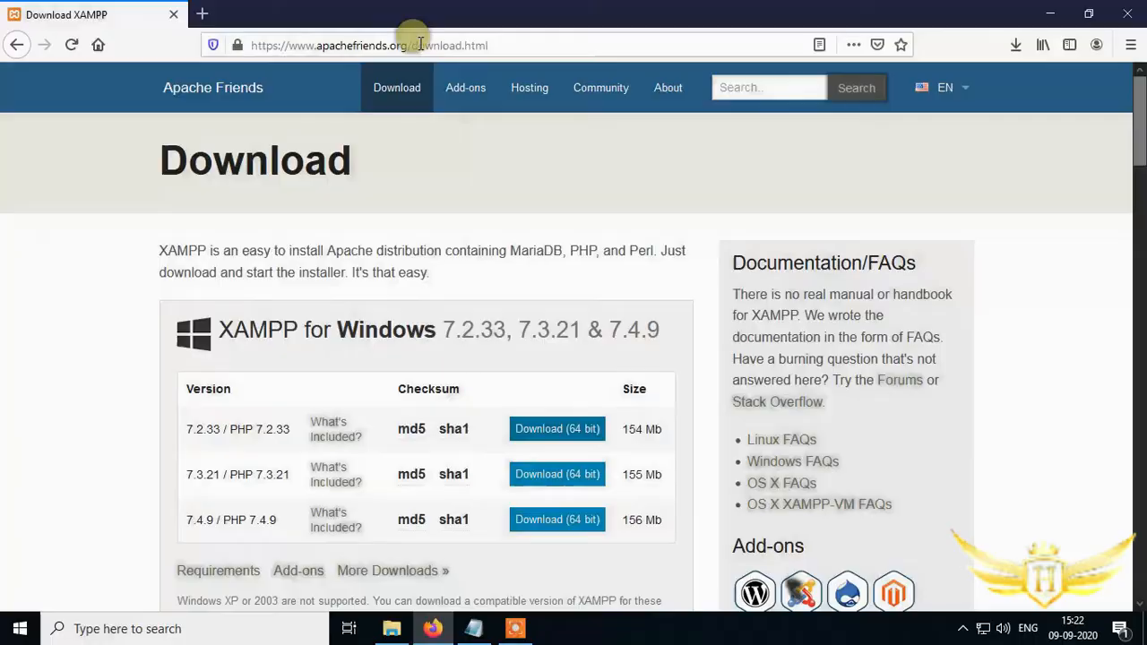
- Load localhost in the browser to open the XAMPP dashboard page
click(268, 45)
text(localhost/)
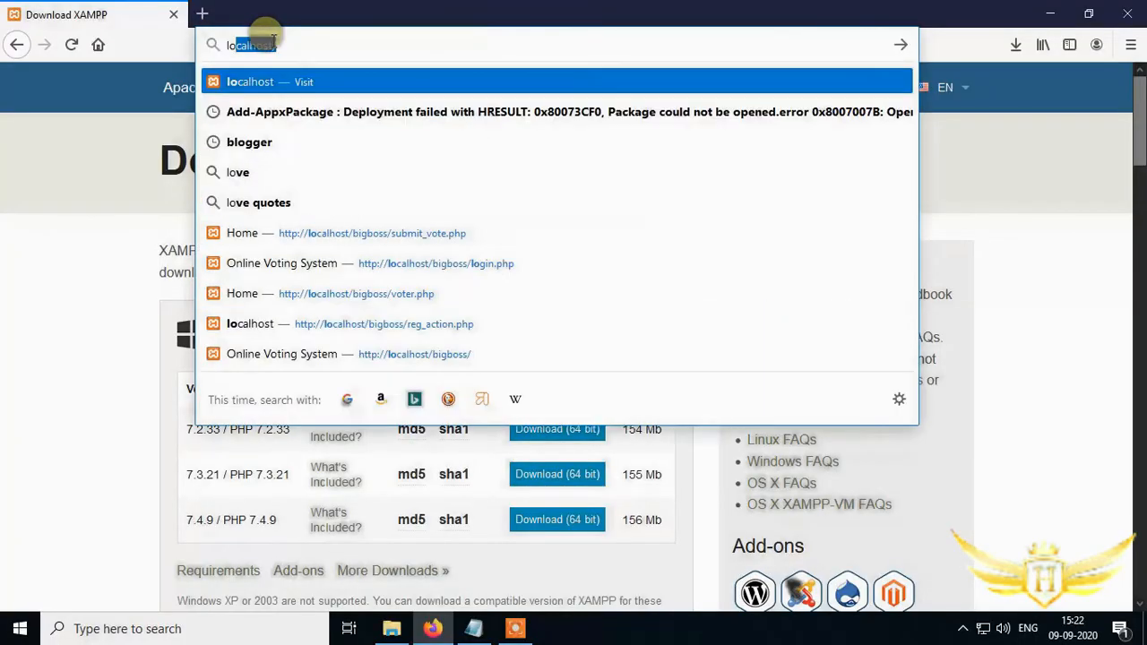
key(Return)
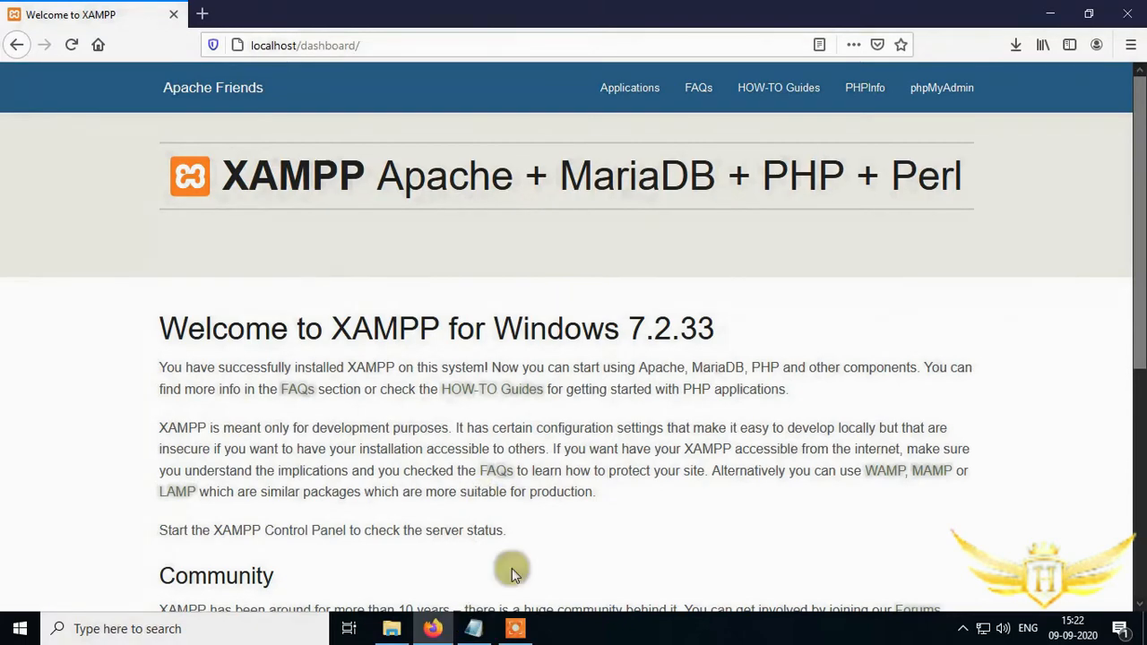
- In Notepad, add the lines 'This is our local server' and 'Now we need to make it public'
click(471, 626)
key(Return)
key(Return)
text(T)
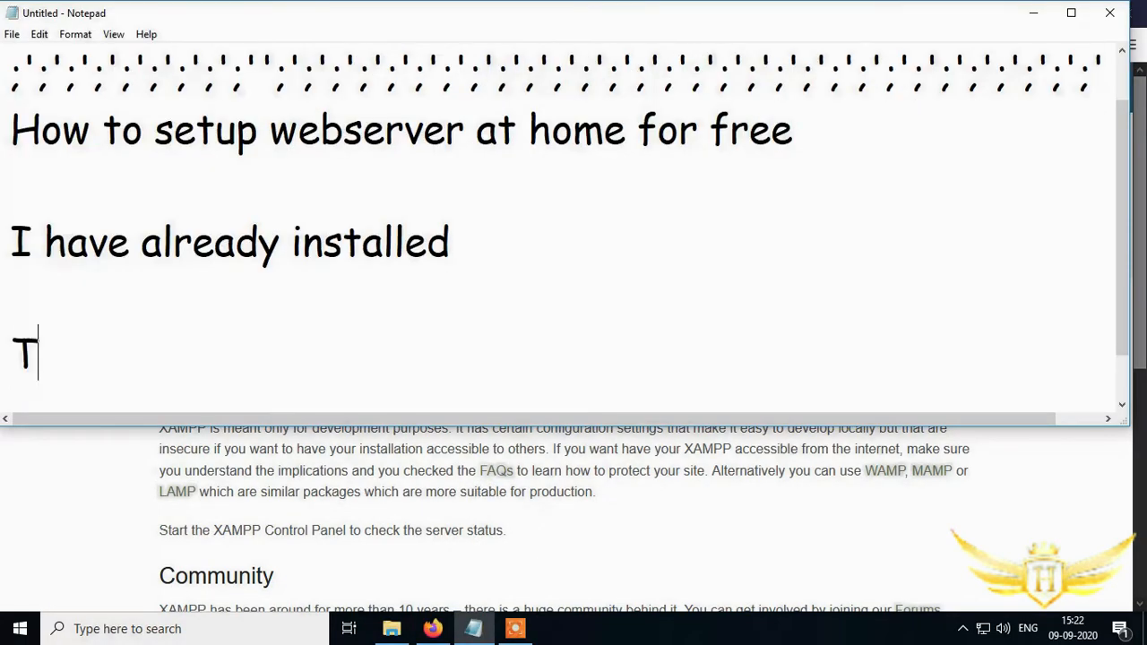
text(his is our local server)
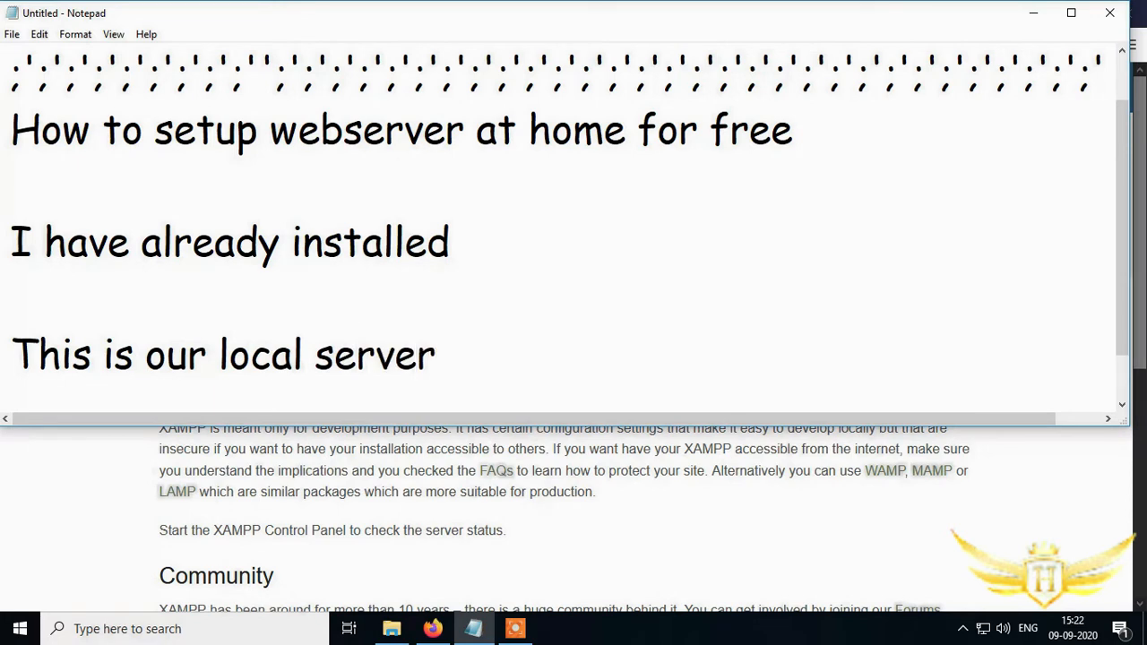
key(Return)
text(Now)
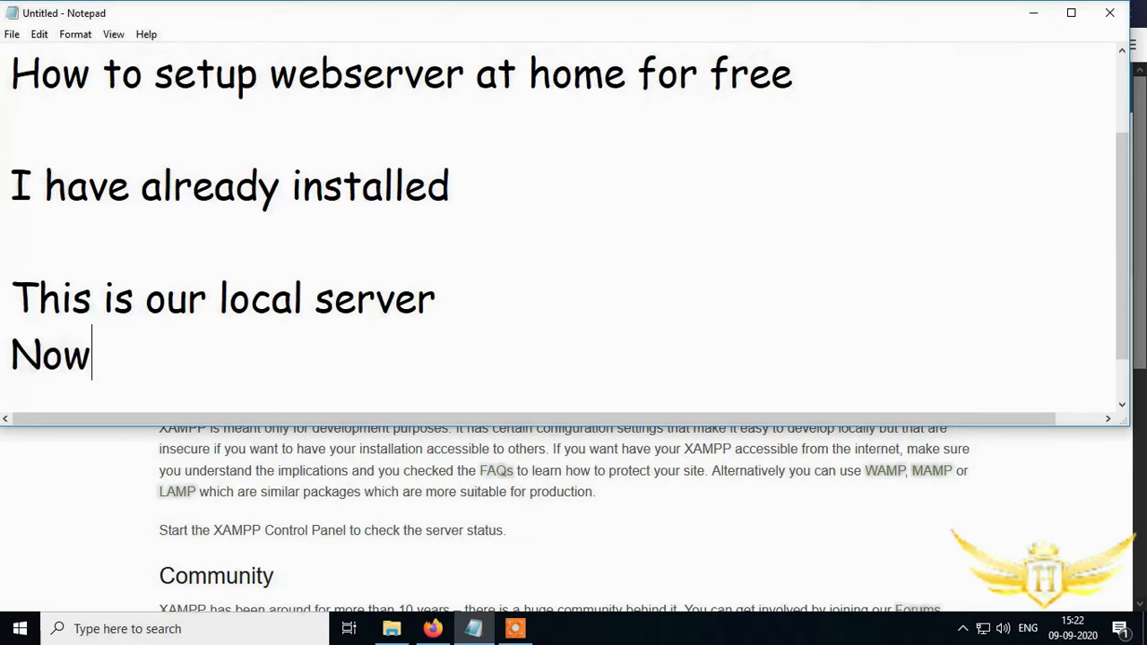
text( we need to make it )
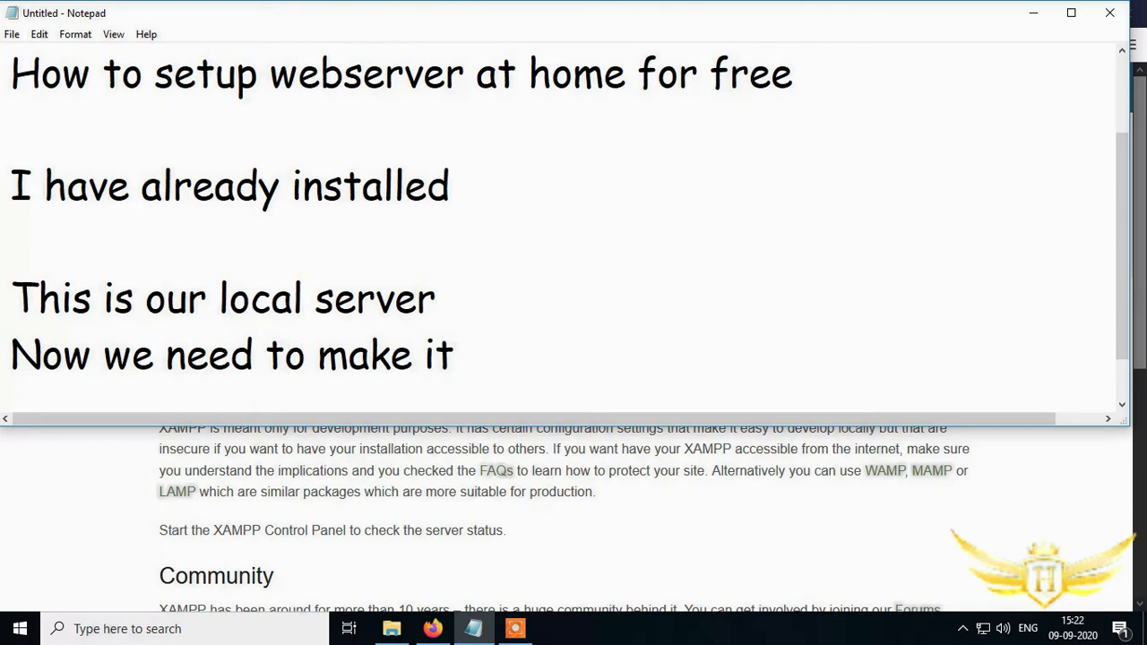
text(public)
- Open a Command Prompt from the Run dialog and display the computer's IP configuration
click(1033, 13)
click(1032, 15)
key(super+r)
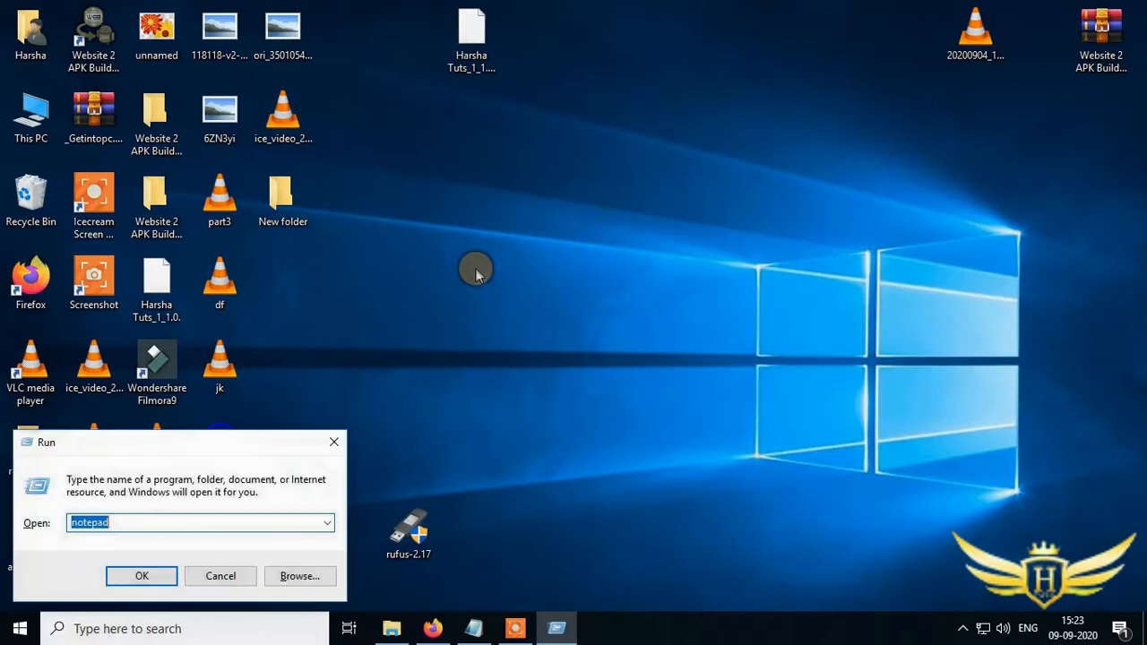
key(Escape)
click(198, 522)
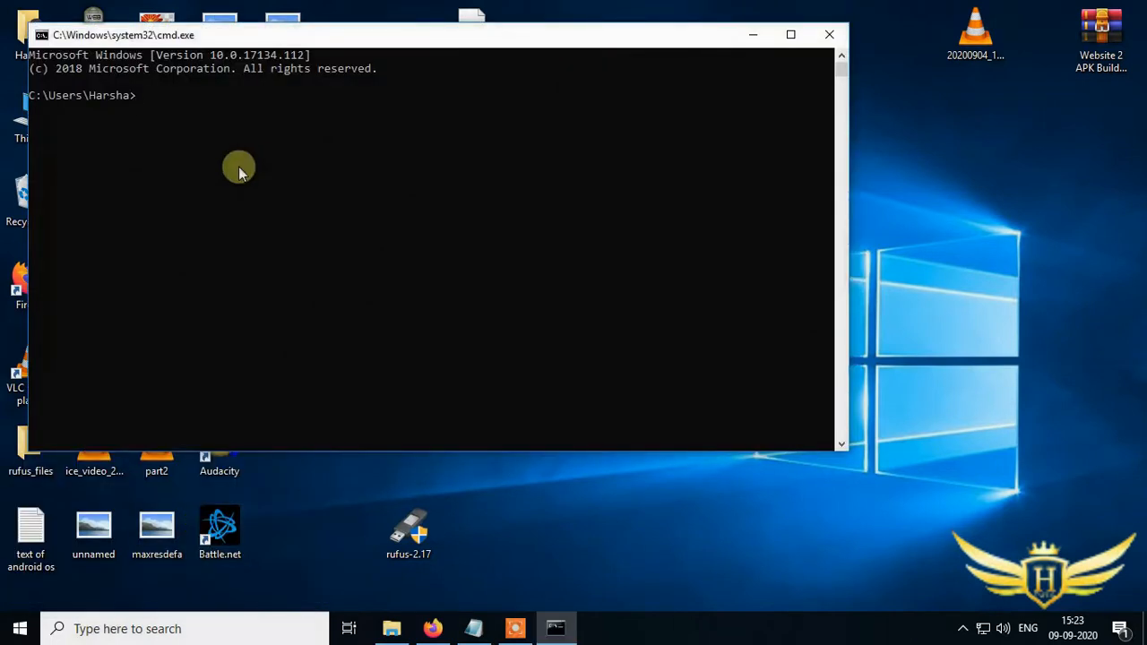
key(Return)
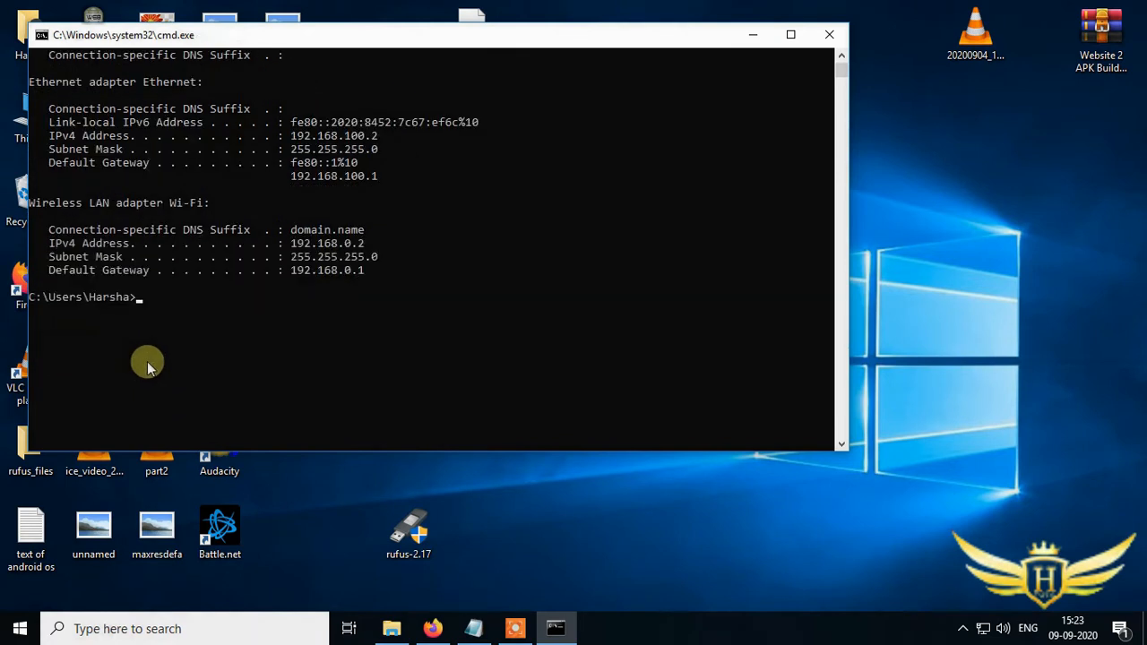
- Copy the Wi-Fi IPv4 address and open 192.168.0.2 in a new browser tab to reach the XAMPP dashboard
click(294, 241)
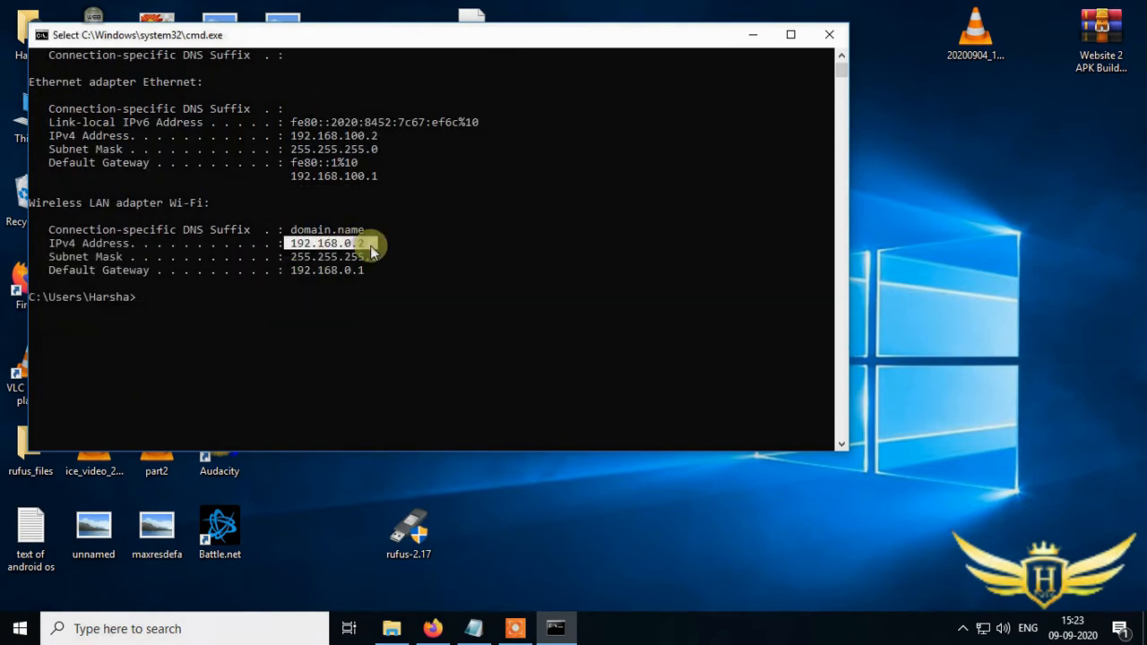
right_click(326, 242)
click(432, 628)
click(202, 14)
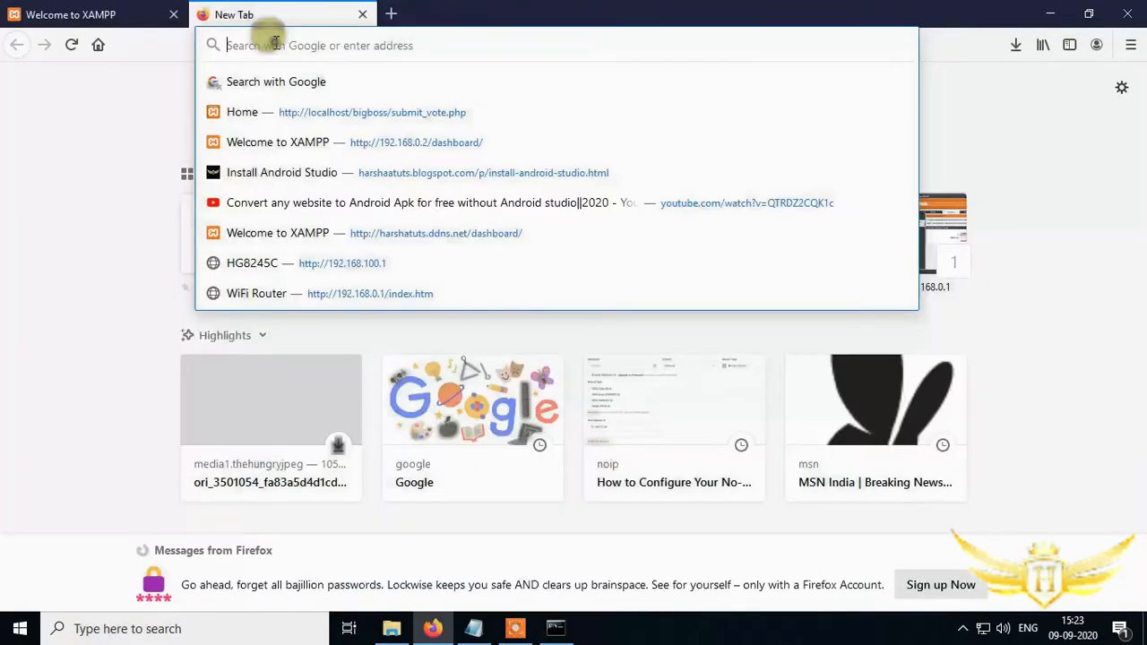
text(192.168.0.2/)
click(289, 75)
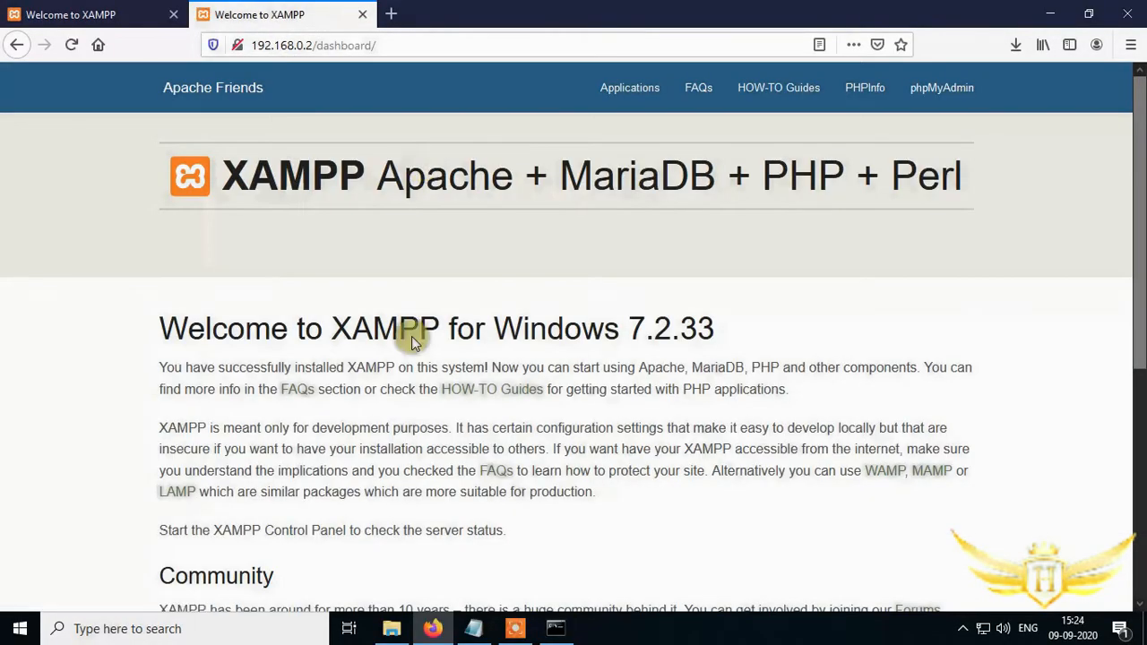
- Add the note '192.168.0.2 is my pc ip address' on a new line in Notepad
click(1050, 13)
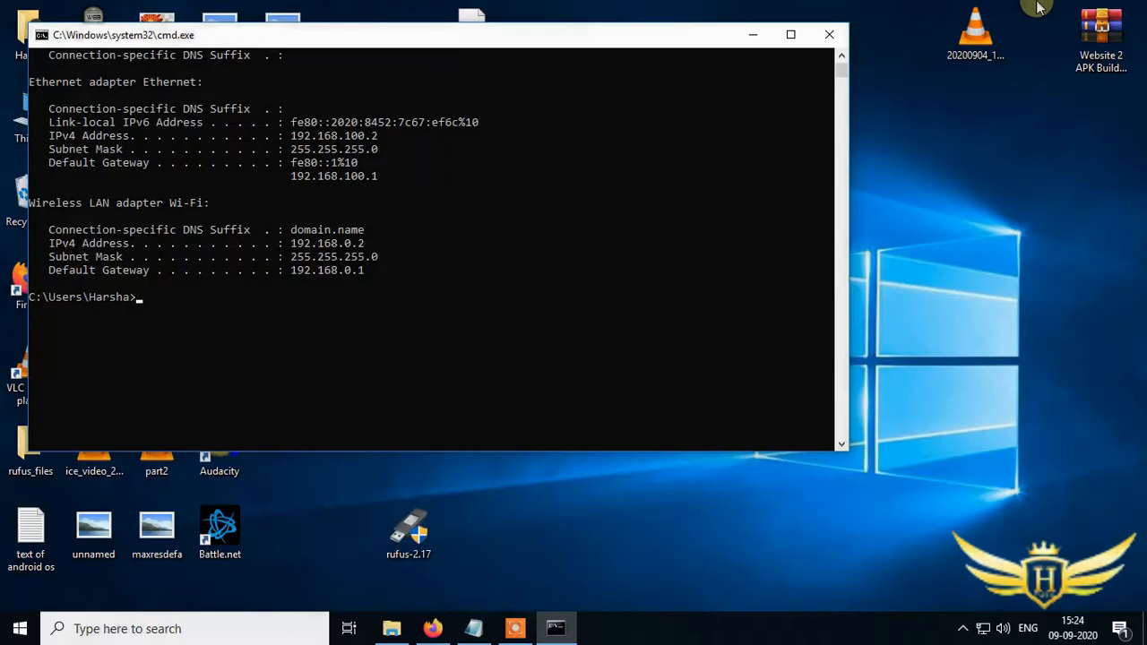
click(753, 34)
click(473, 628)
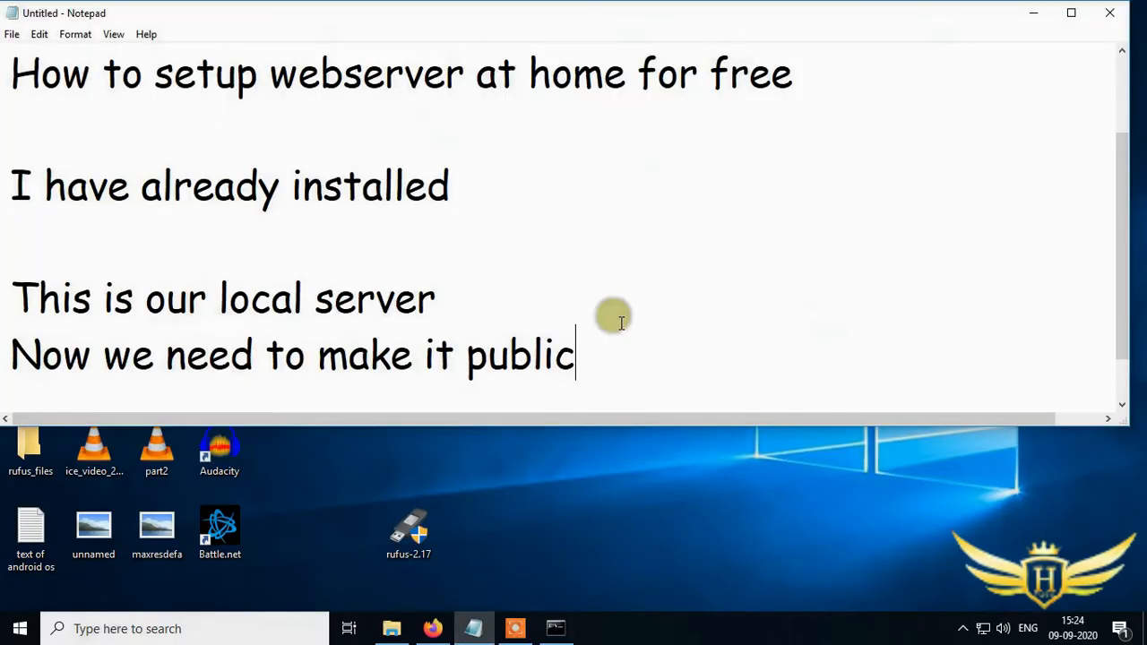
key(Return)
key(Return)
text(192.168.)
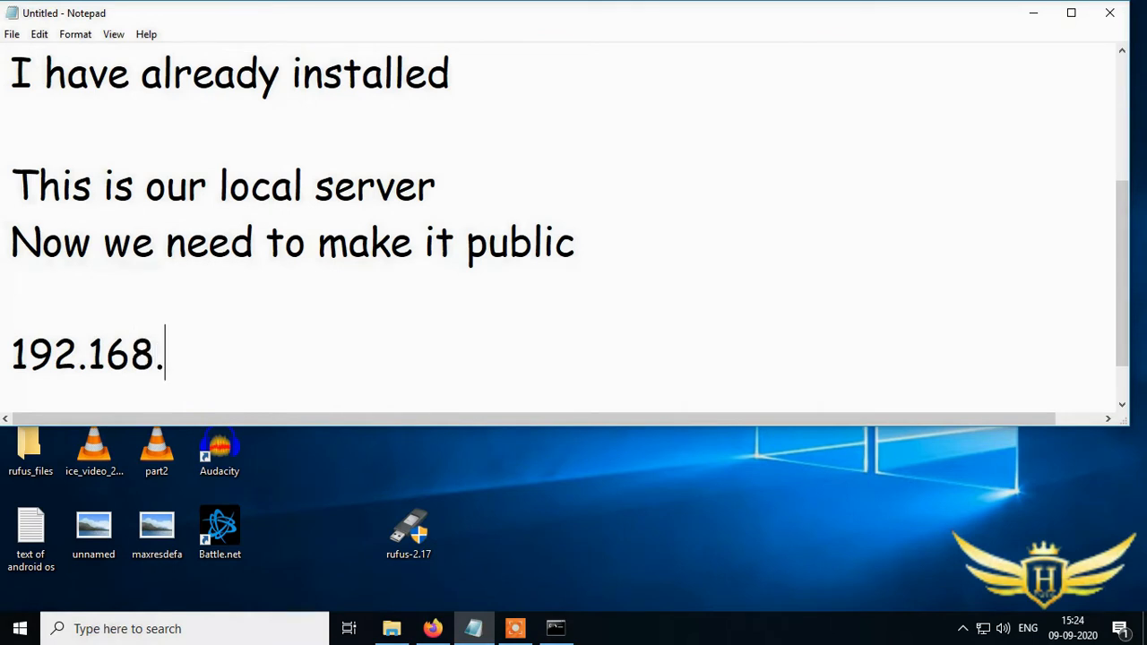
text(0.2 is my pc)
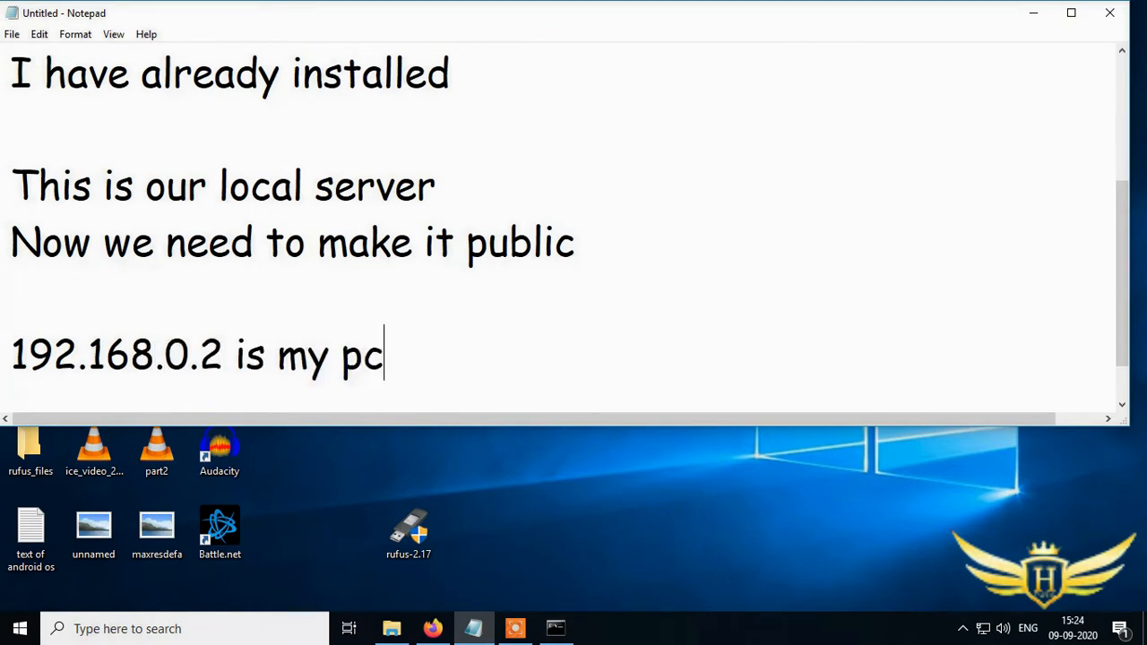
text( ip address)
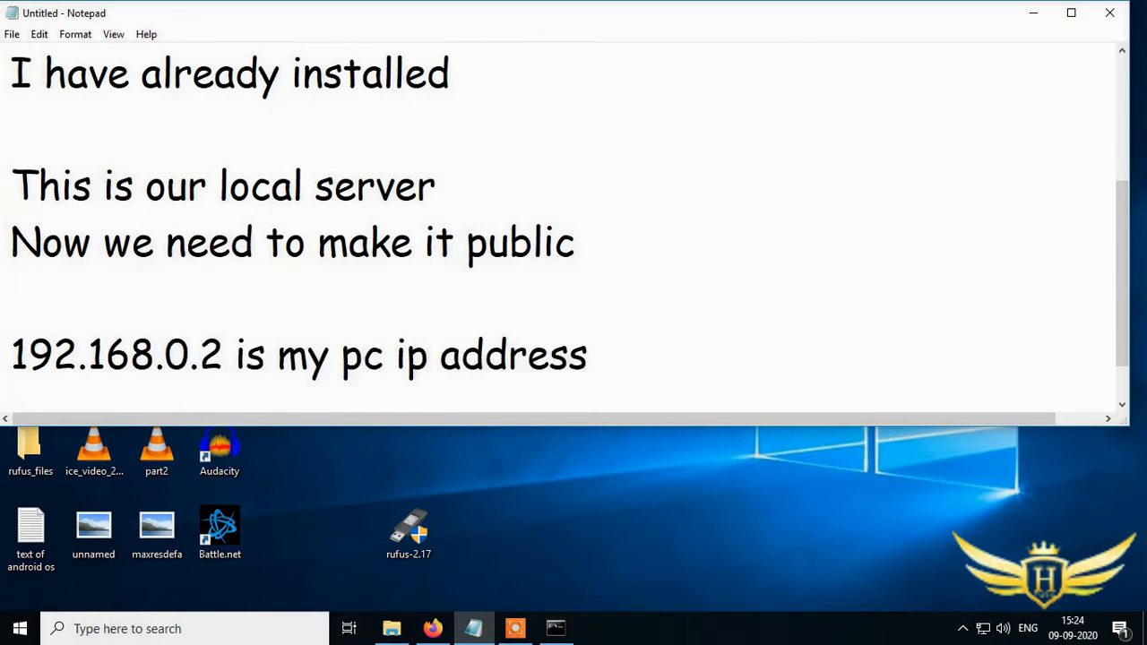
key(Return)
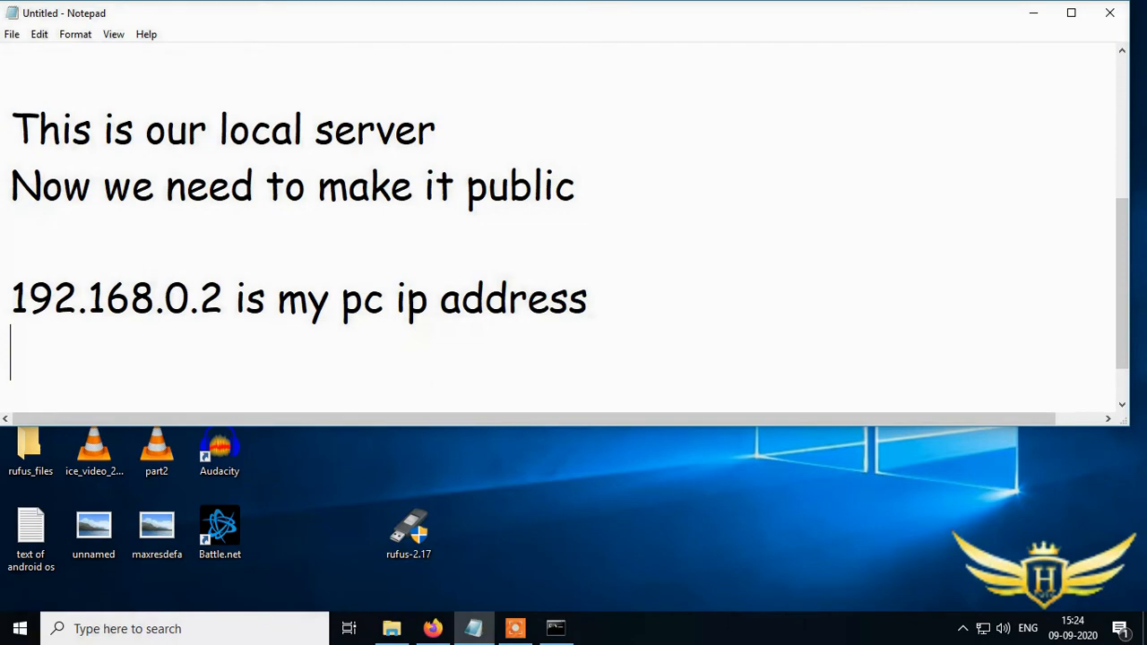
- Search the web for noip in a new browser tab and open the No-IP website
click(1034, 11)
click(432, 628)
click(392, 14)
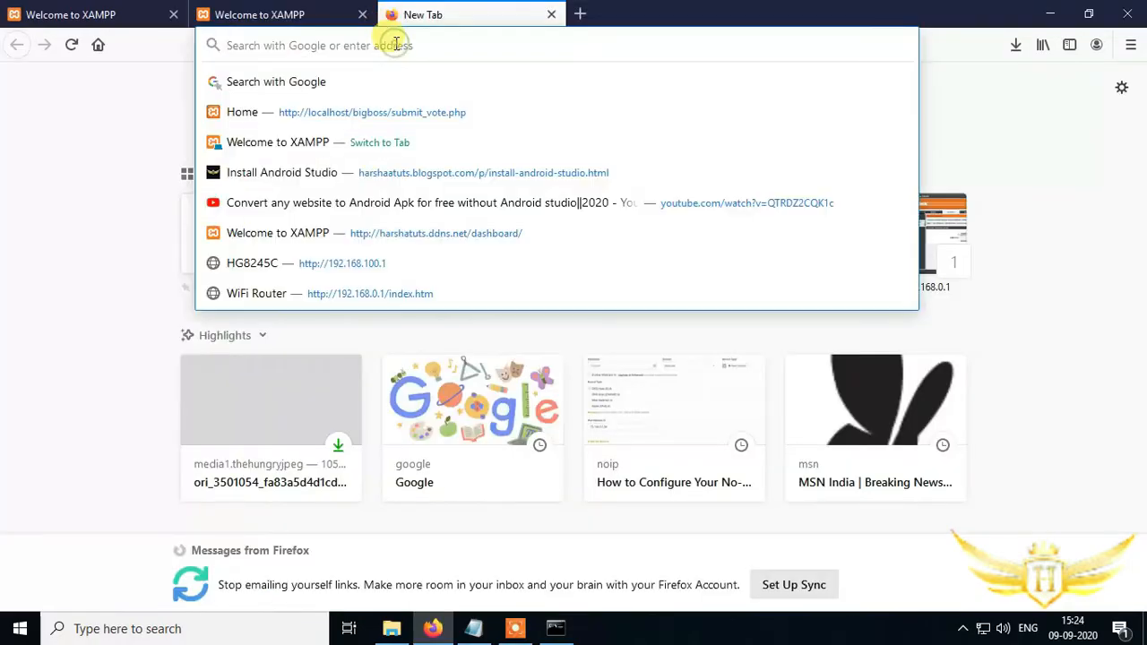
text(noip)
key(Return)
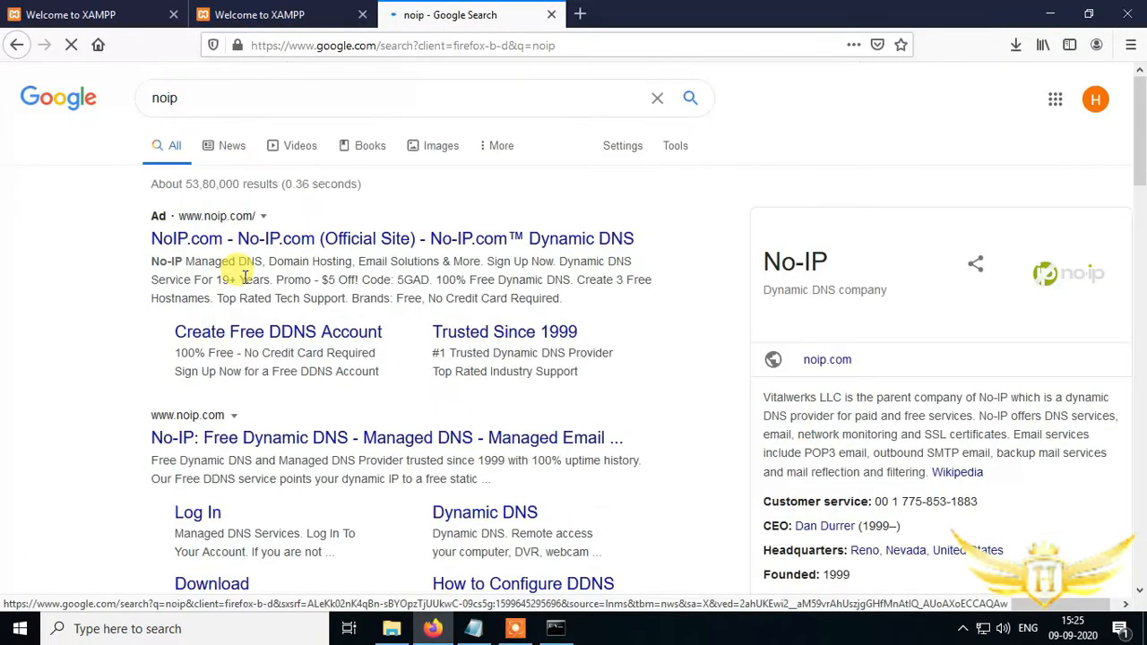
click(231, 439)
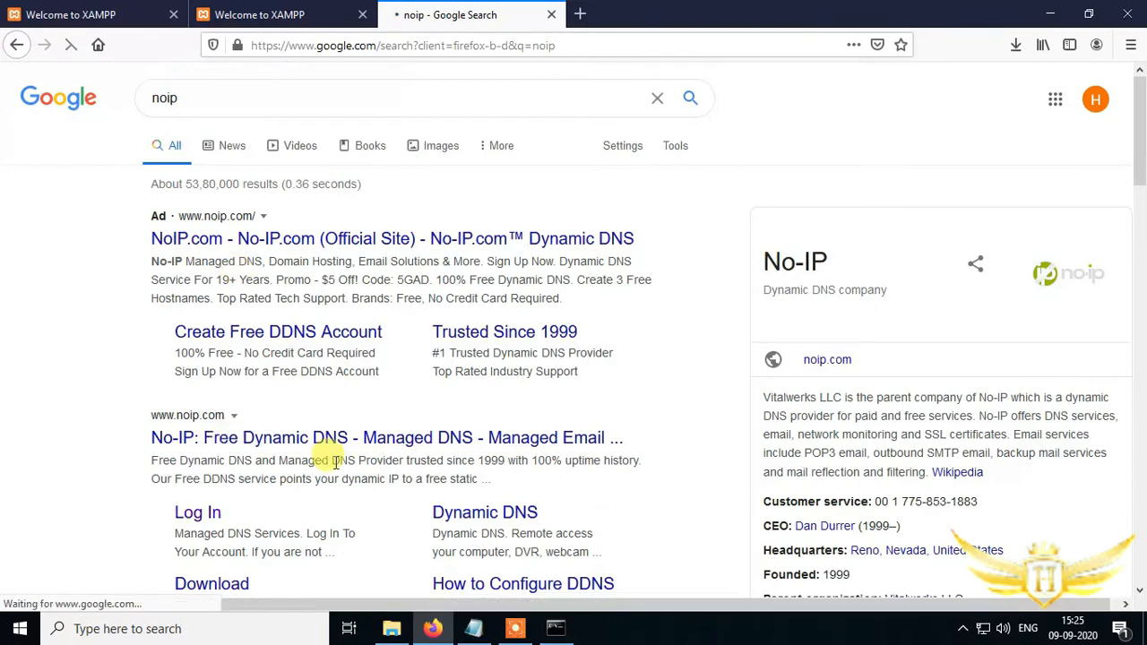
scroll(335, 462, down, 3)
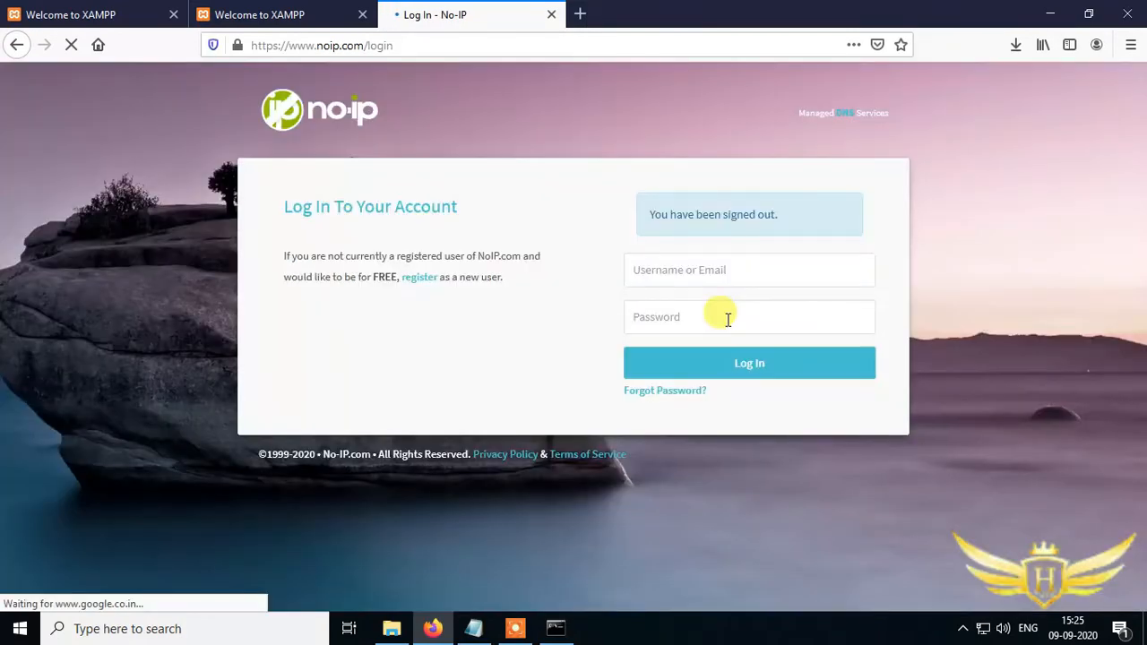
click(416, 283)
click(335, 287)
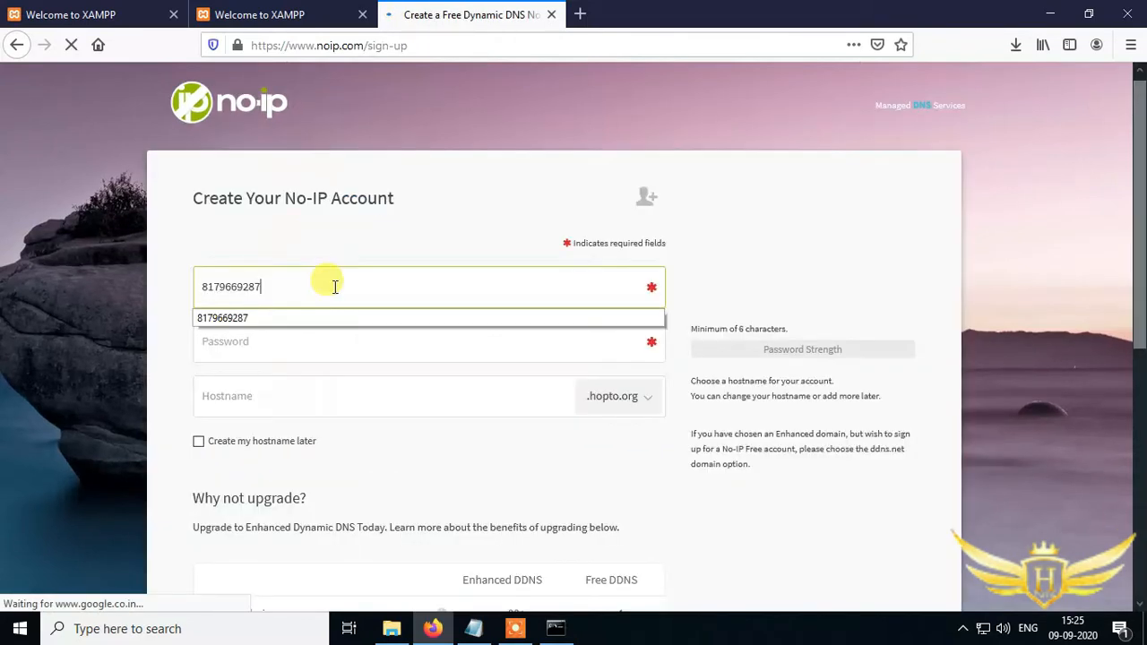
key(BackSpace)
key(BackSpace)
key(BackSpace)
key(BackSpace)
key(BackSpace)
key(BackSpace)
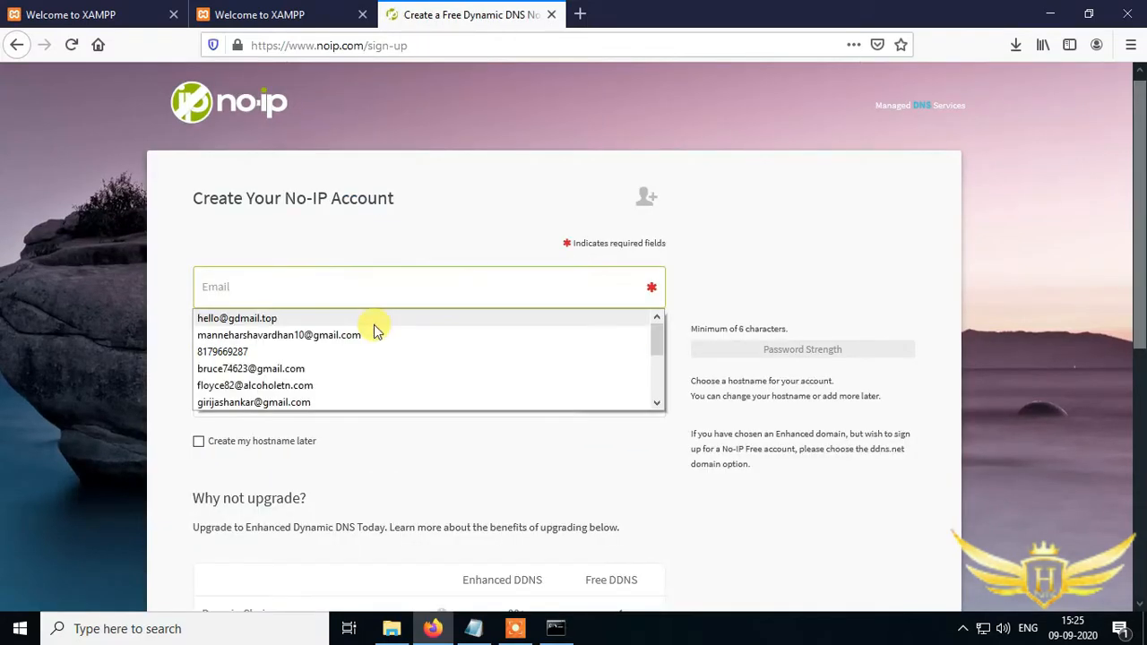
scroll(448, 476, down, 2)
scroll(448, 448, down, 5)
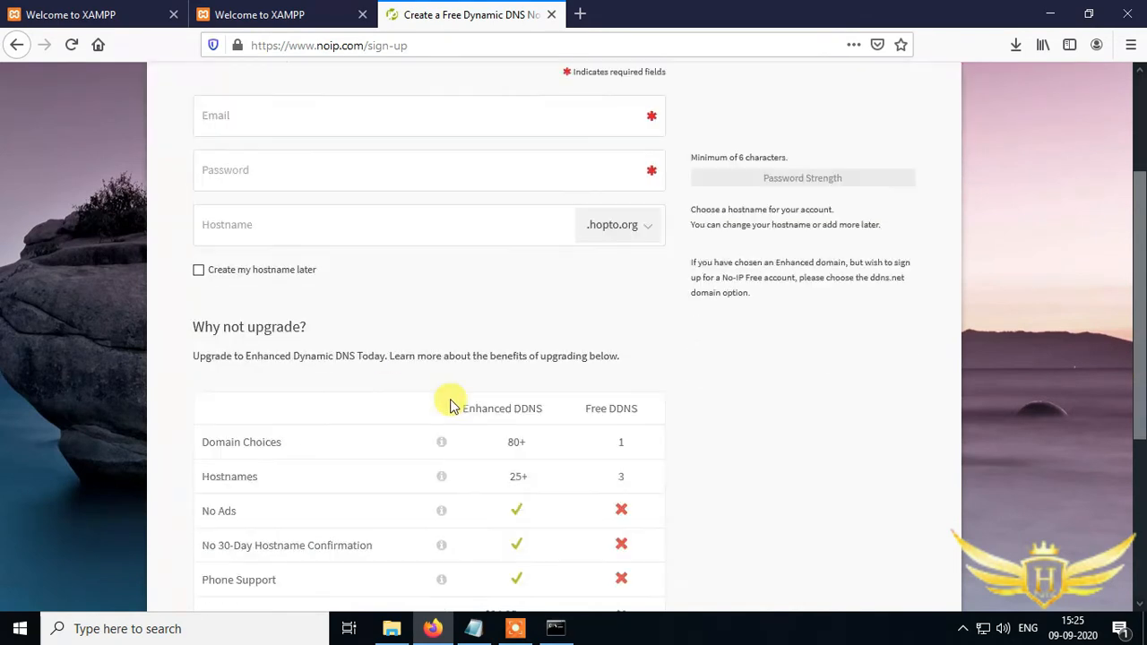
click(596, 529)
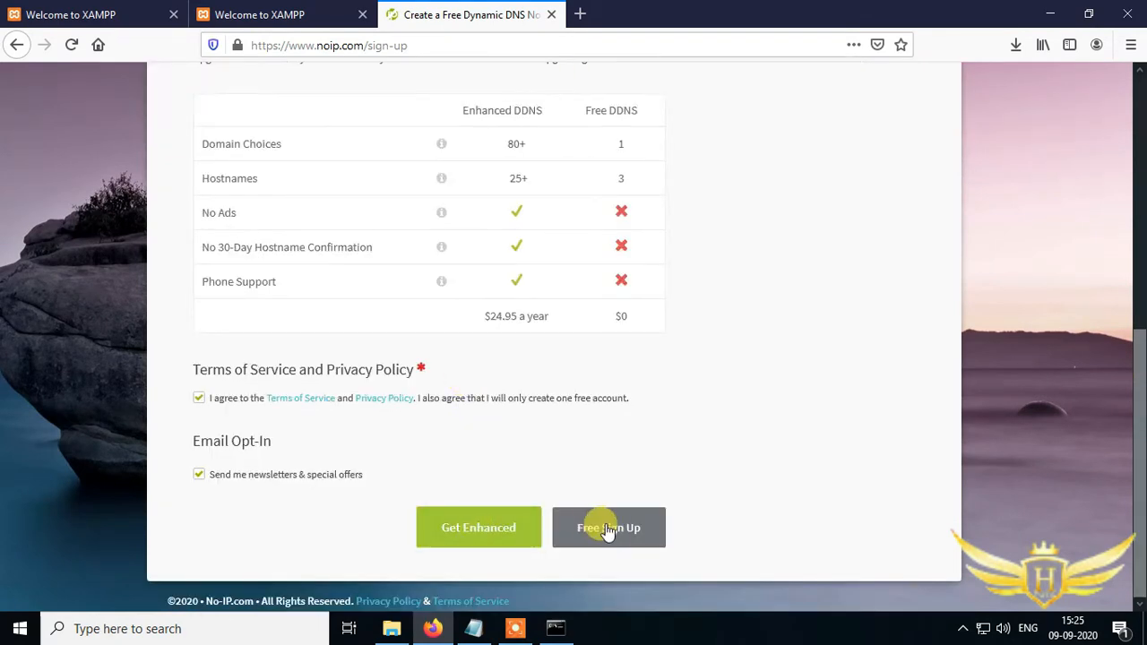
click(16, 45)
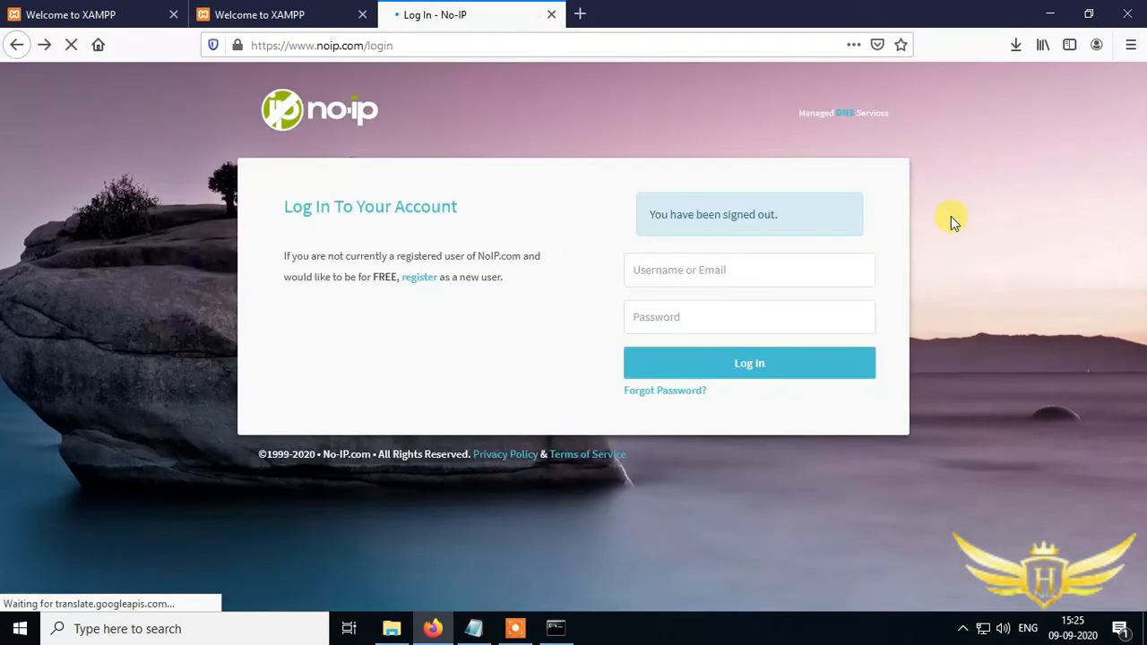
- Log in to the No-IP account with the account e-mail and password
click(757, 272)
text(manne)
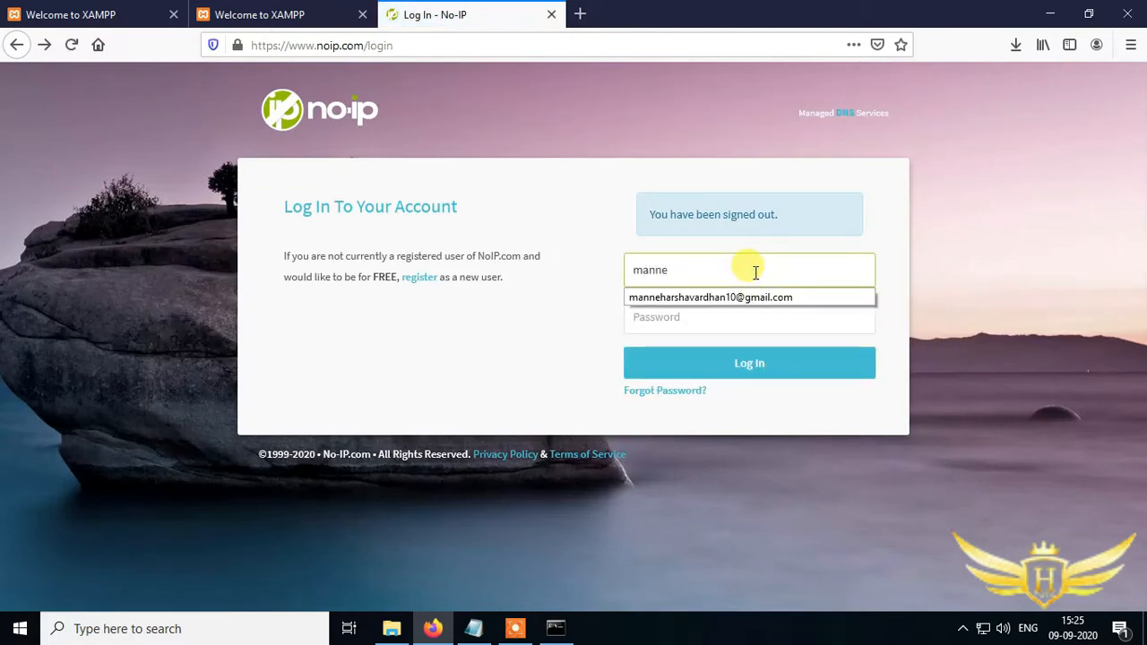
click(762, 296)
click(775, 320)
text(•••)
key(BackSpace)
key(BackSpace)
key(BackSpace)
text(••••)
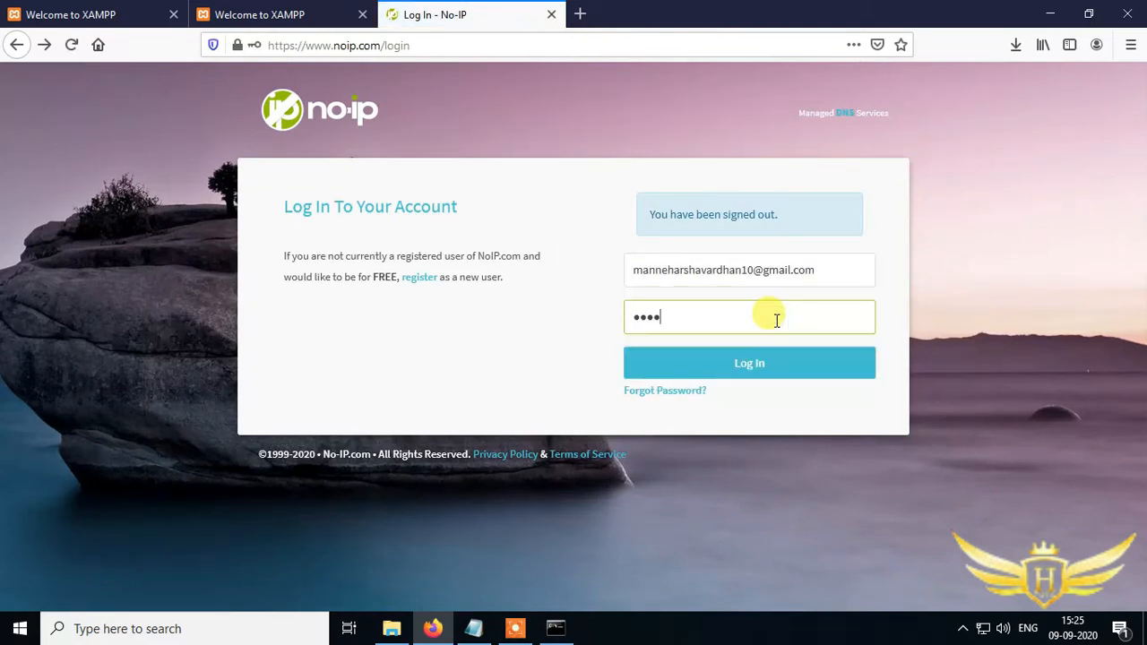
text(••••)
click(732, 363)
- Dismiss the account configuration prompt and quick-add the hostname harshatuts on the ddns.net domain
click(476, 195)
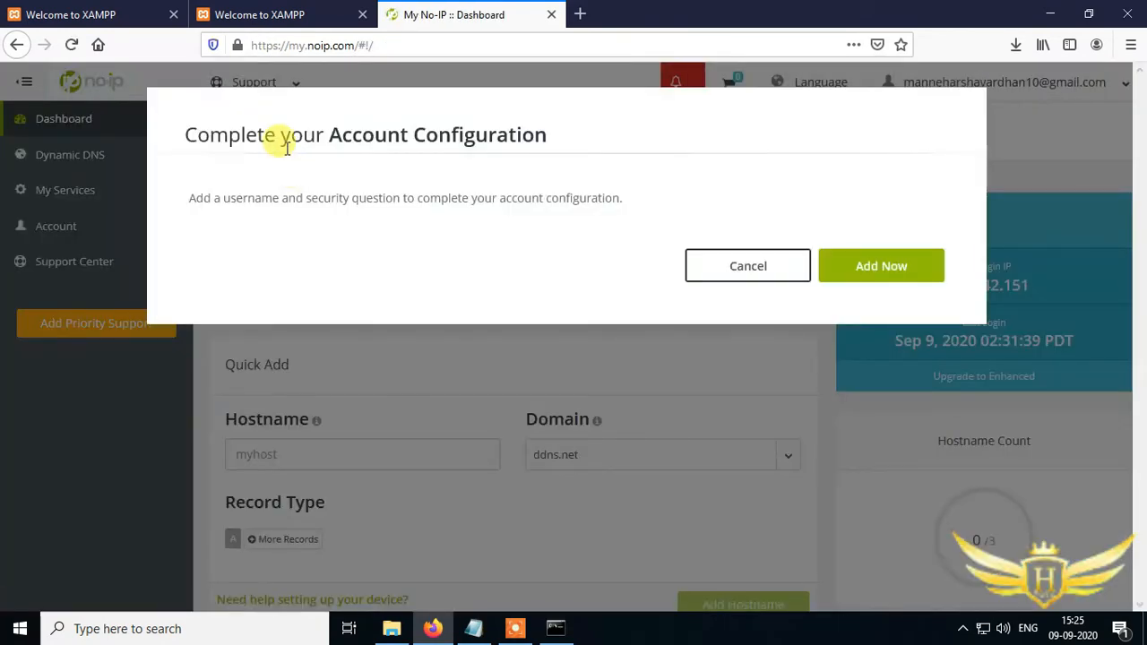
click(763, 273)
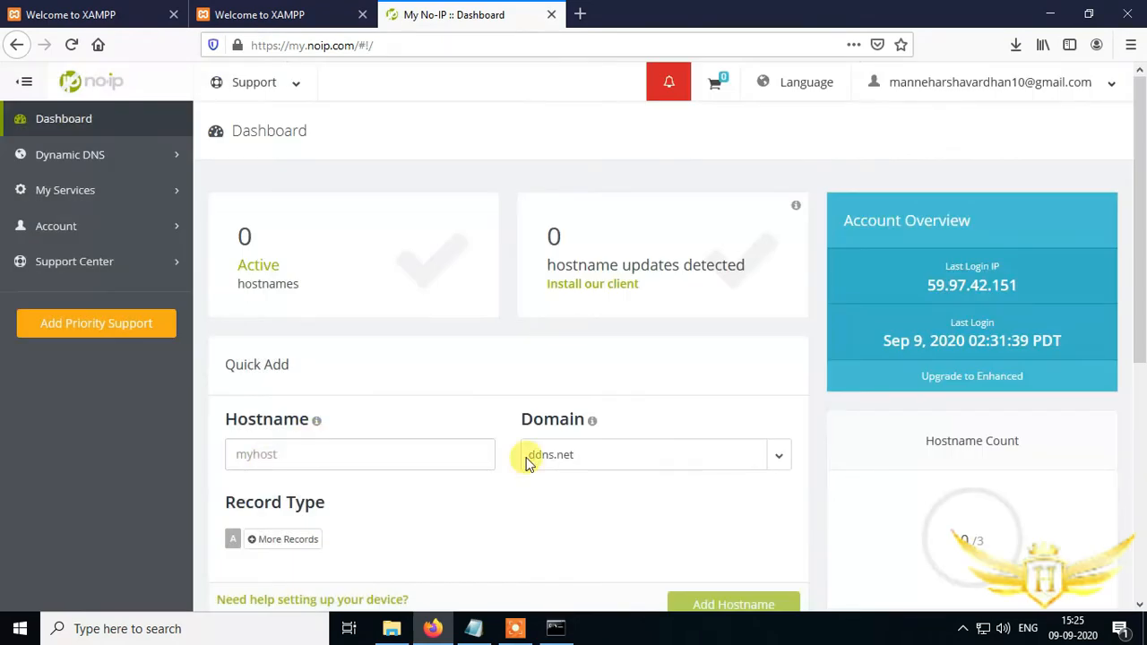
scroll(384, 451, down, 2)
click(390, 287)
text(ha)
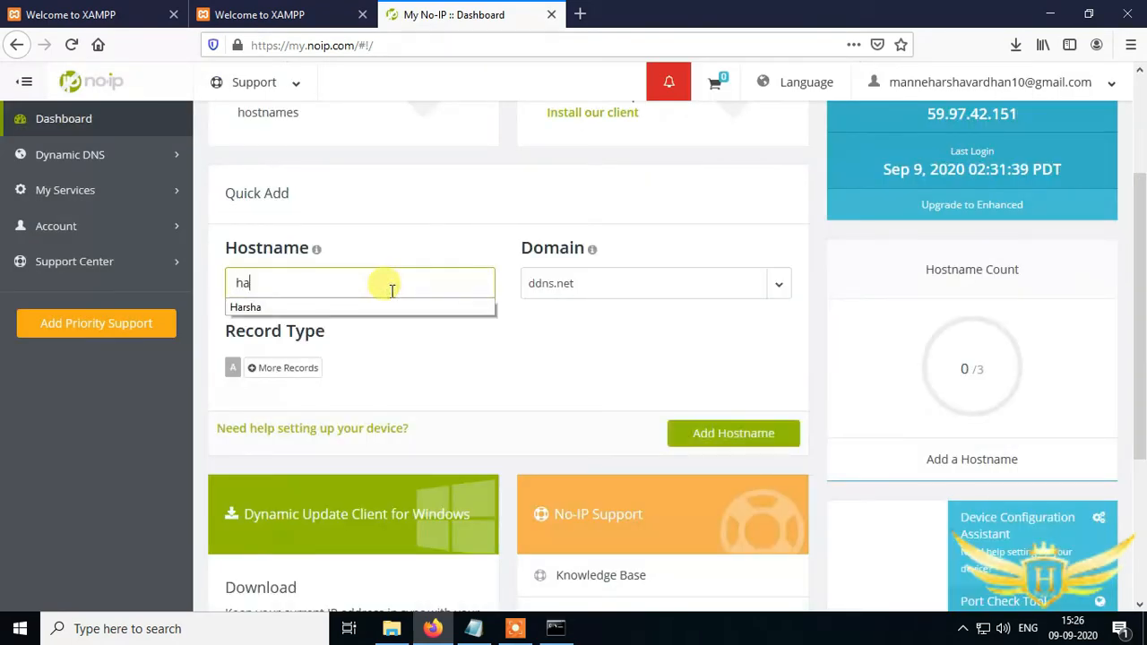
text(rshatuts)
click(530, 282)
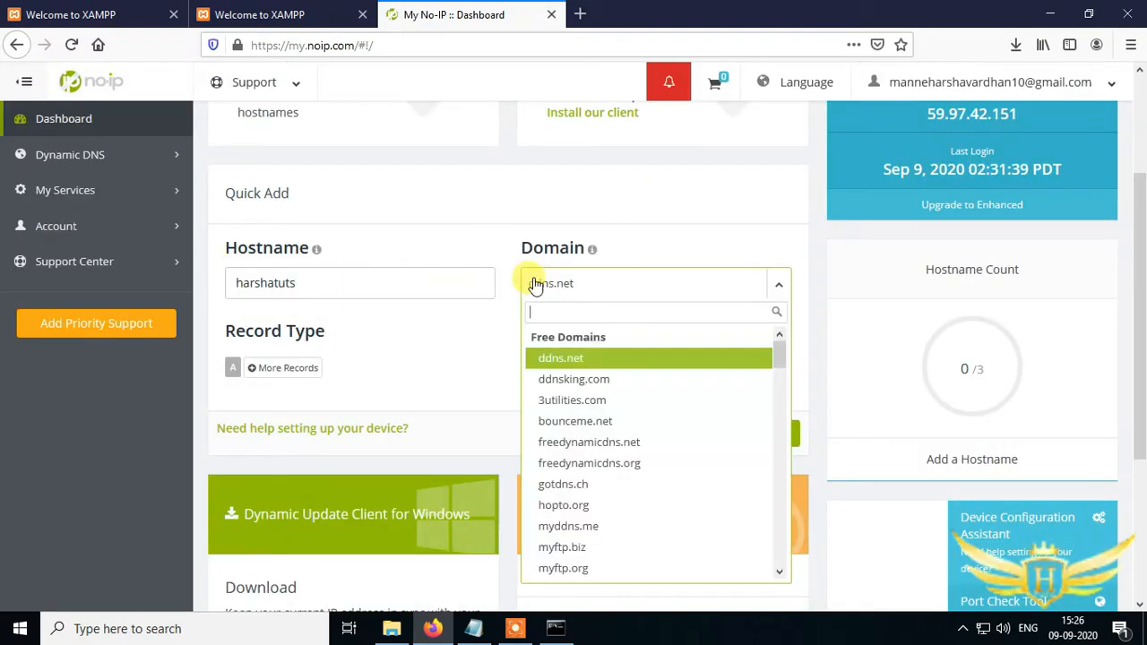
scroll(584, 546, down, 15)
scroll(586, 546, up, 15)
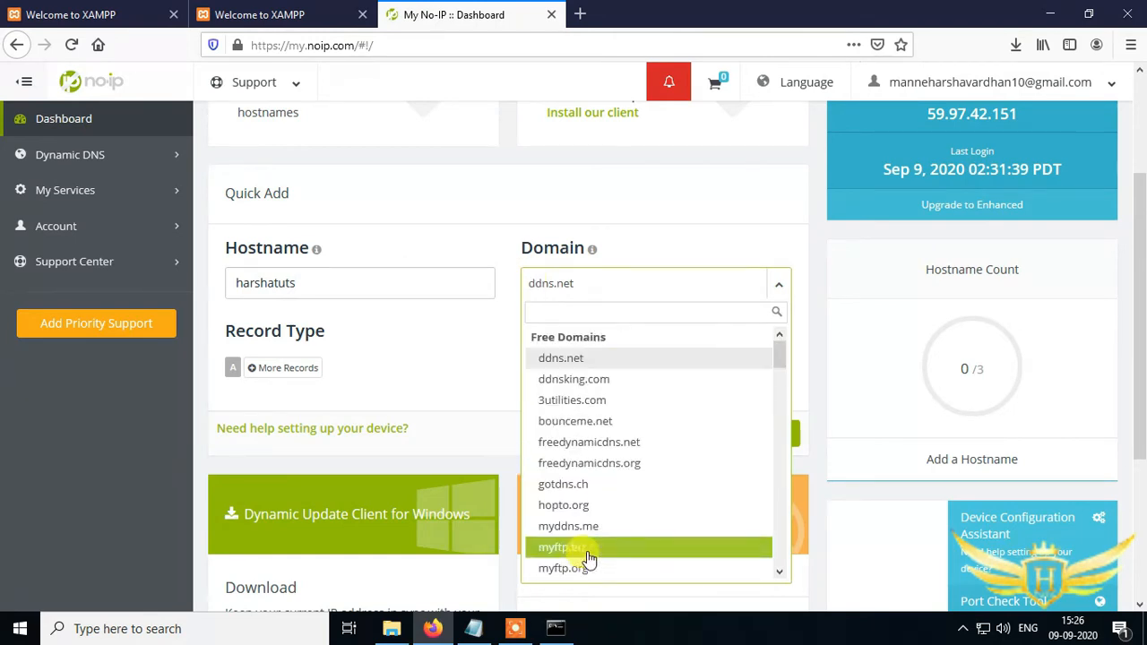
click(630, 363)
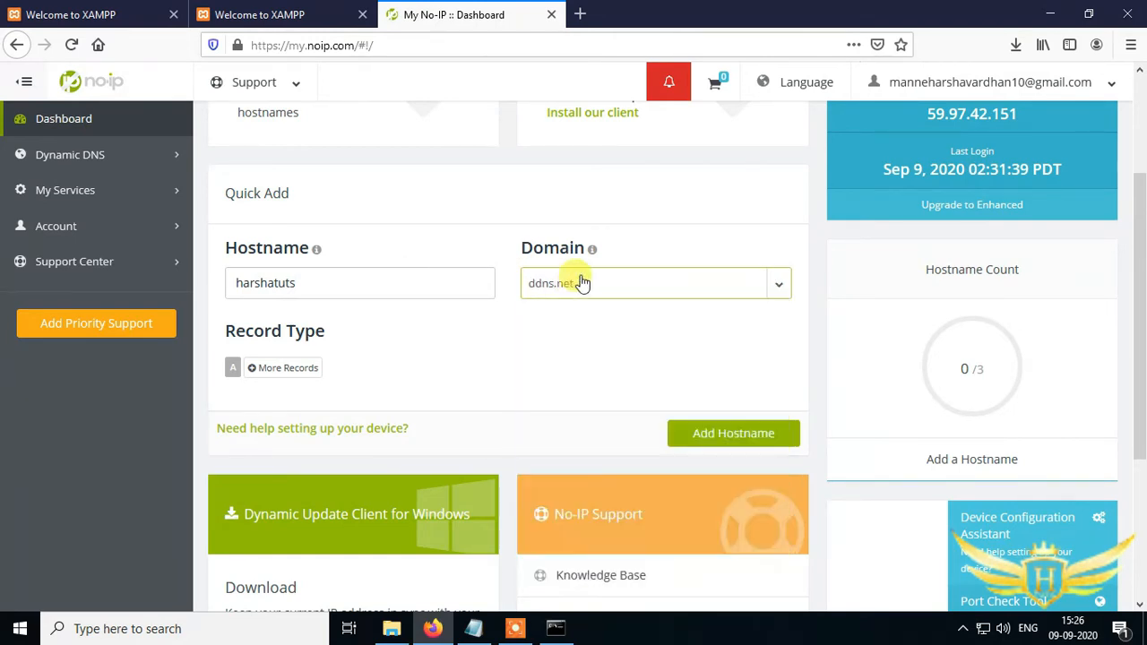
click(732, 437)
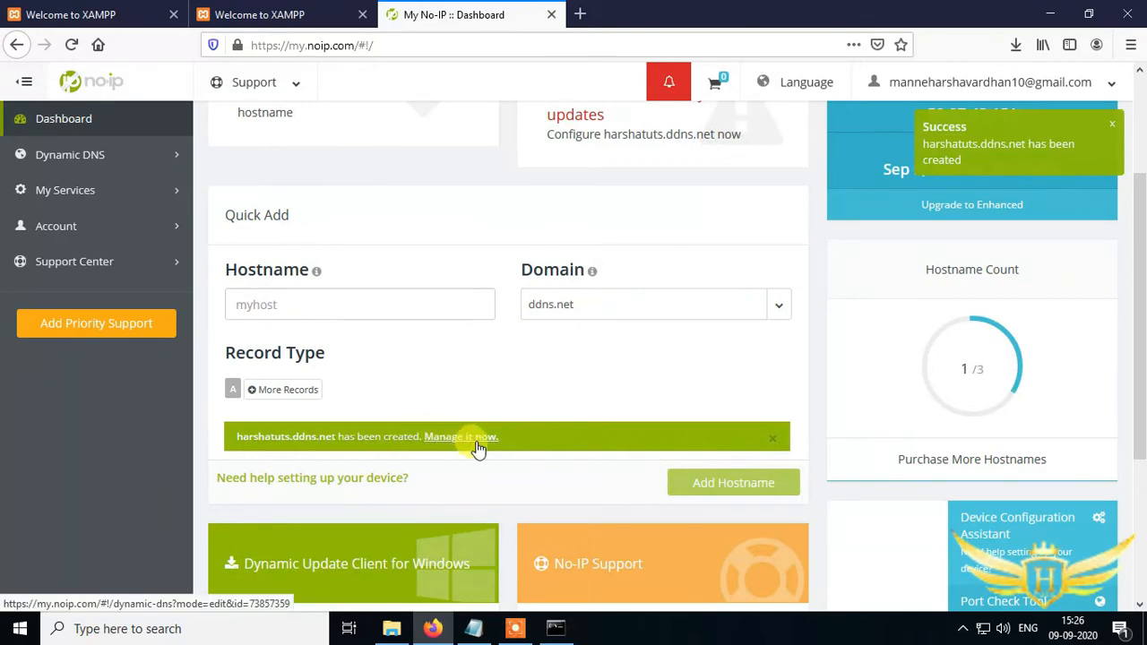
- Open the new hostname for modification and replace its IPv4 address with 192.168.0.2 copied from Command Prompt
click(471, 439)
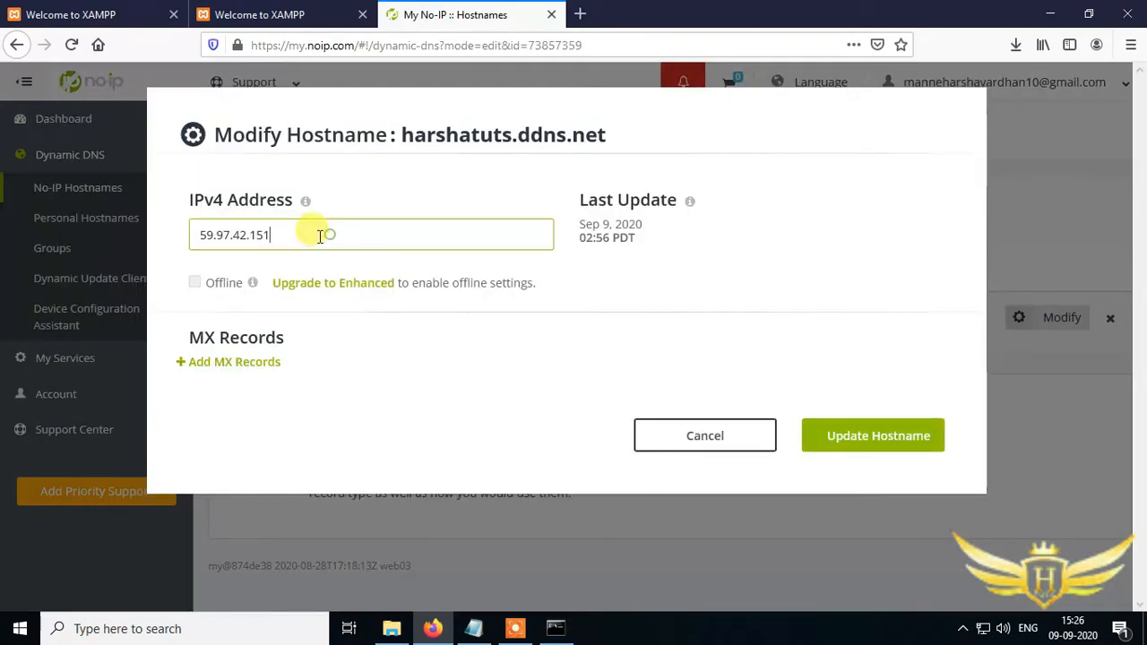
double_click(306, 234)
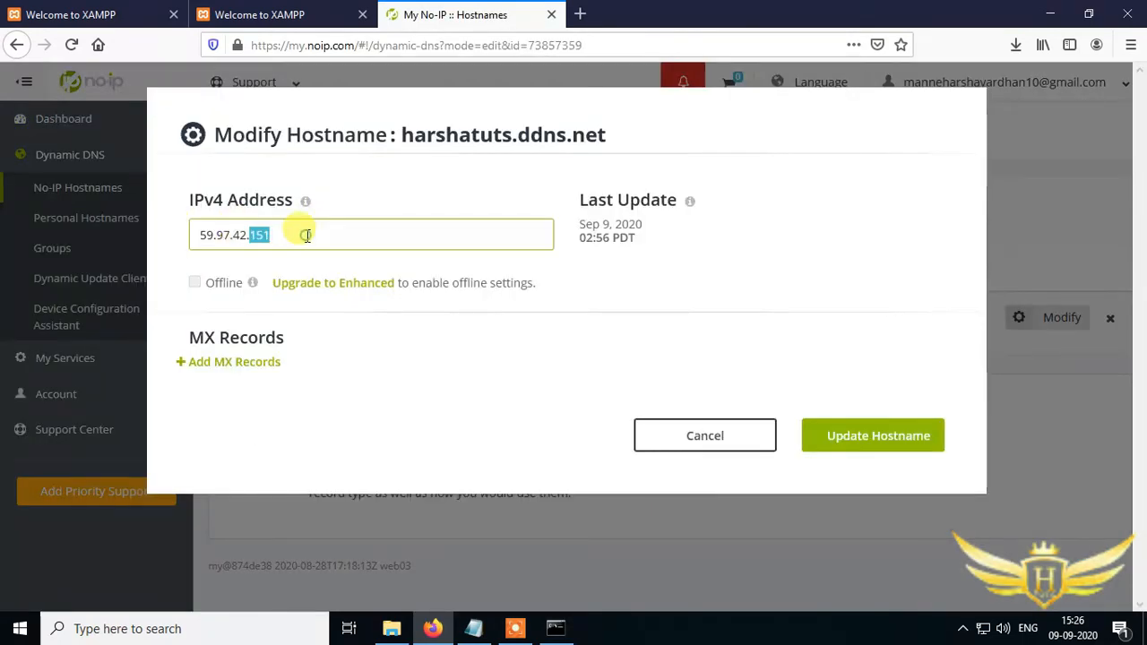
key(BackSpace)
key(BackSpace)
key(BackSpace)
key(BackSpace)
key(BackSpace)
key(BackSpace)
key(BackSpace)
key(BackSpace)
key(BackSpace)
click(555, 628)
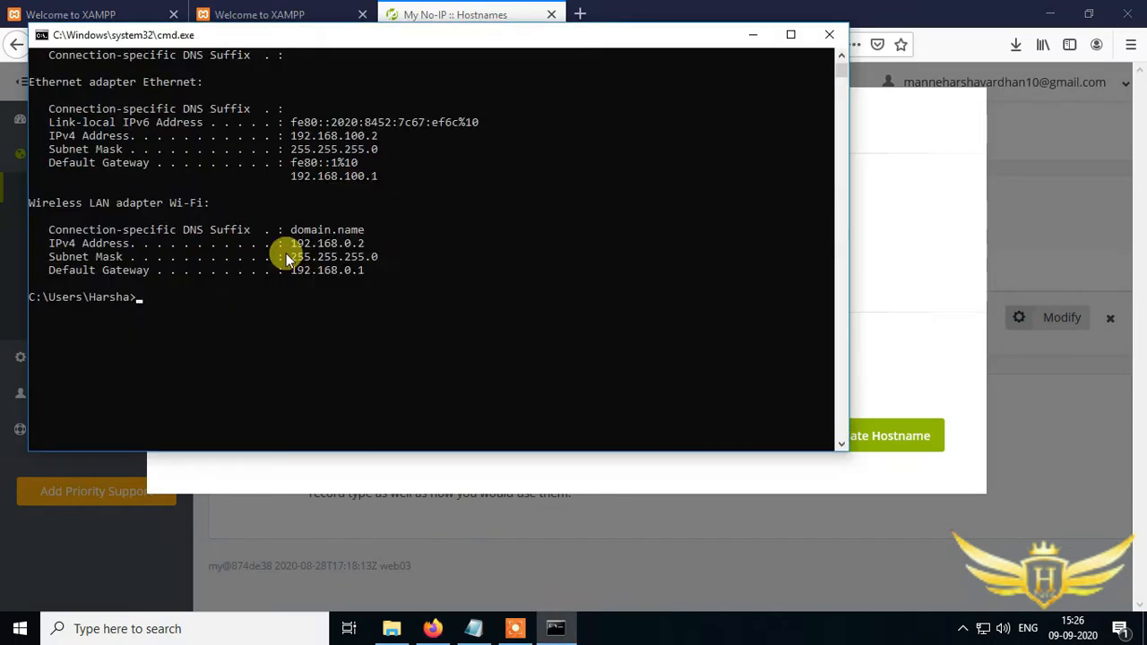
drag(288, 243, 362, 247)
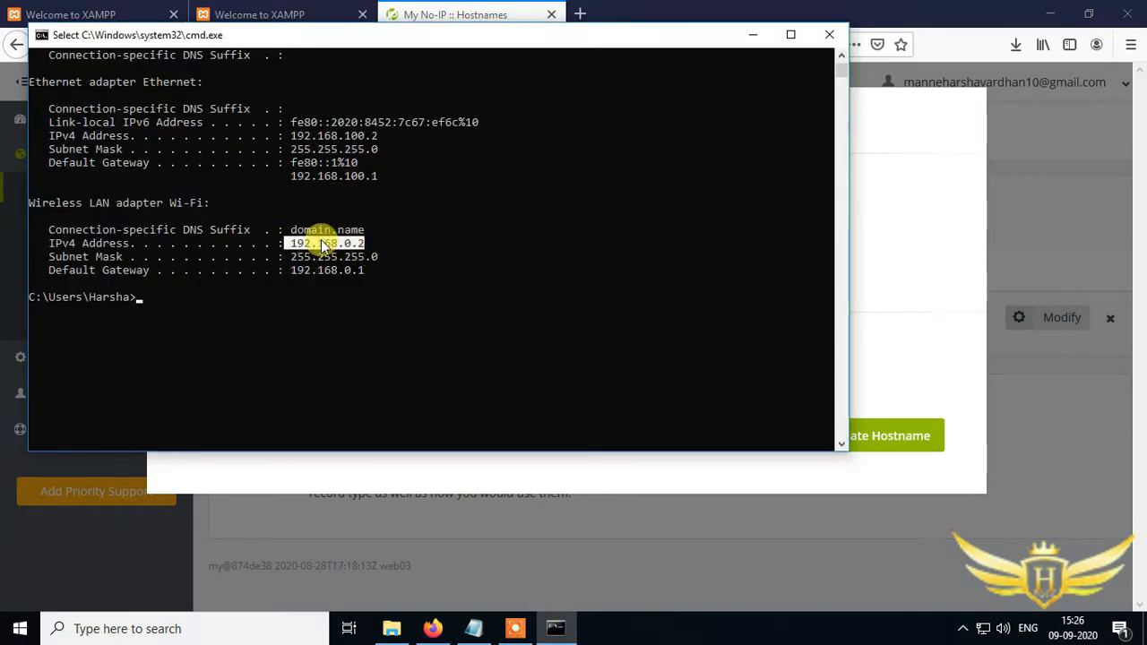
key(ctrl+c)
key(alt+Tab)
click(397, 229)
key(ctrl+v)
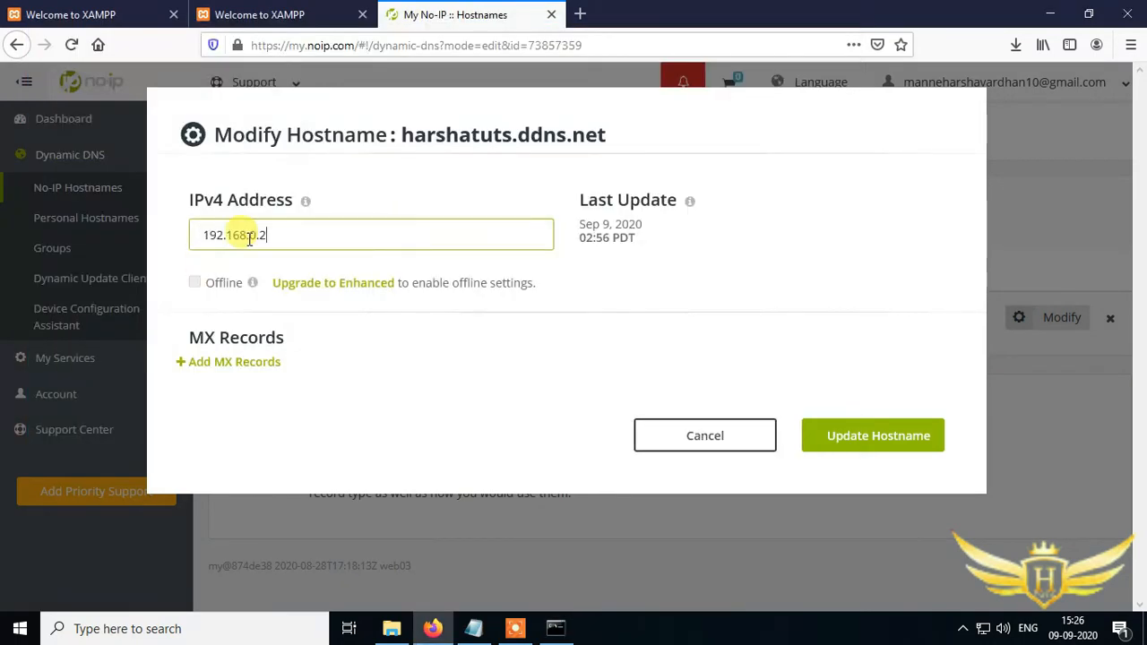
- Correct the IPv4 address entry to 192.168.0.2 and save the hostname update
click(843, 435)
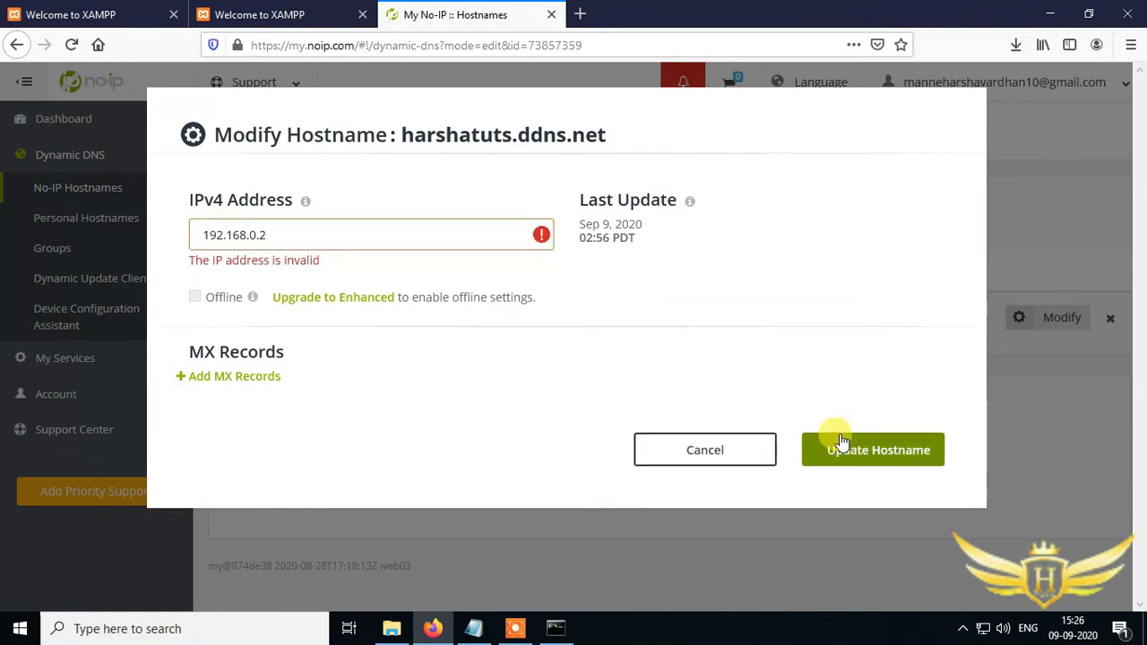
click(201, 235)
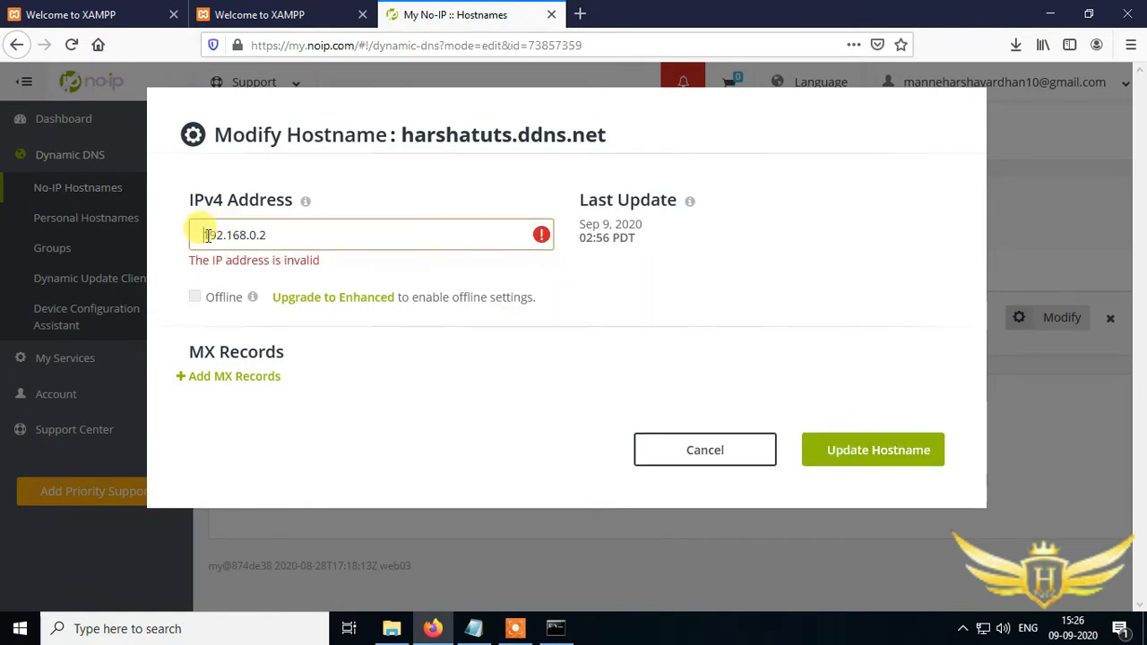
key(BackSpace)
click(860, 430)
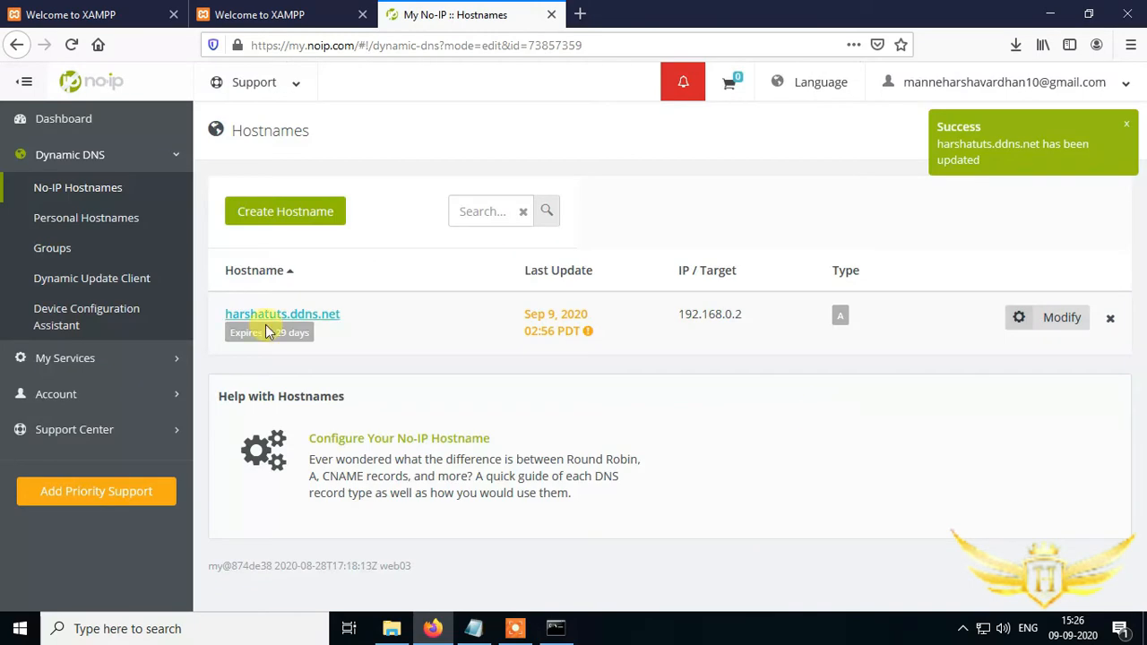
- Copy the hostname harshatuts.ddns.net and open it in a new browser tab to reach the XAMPP dashboard
drag(367, 310, 231, 315)
right_click(231, 315)
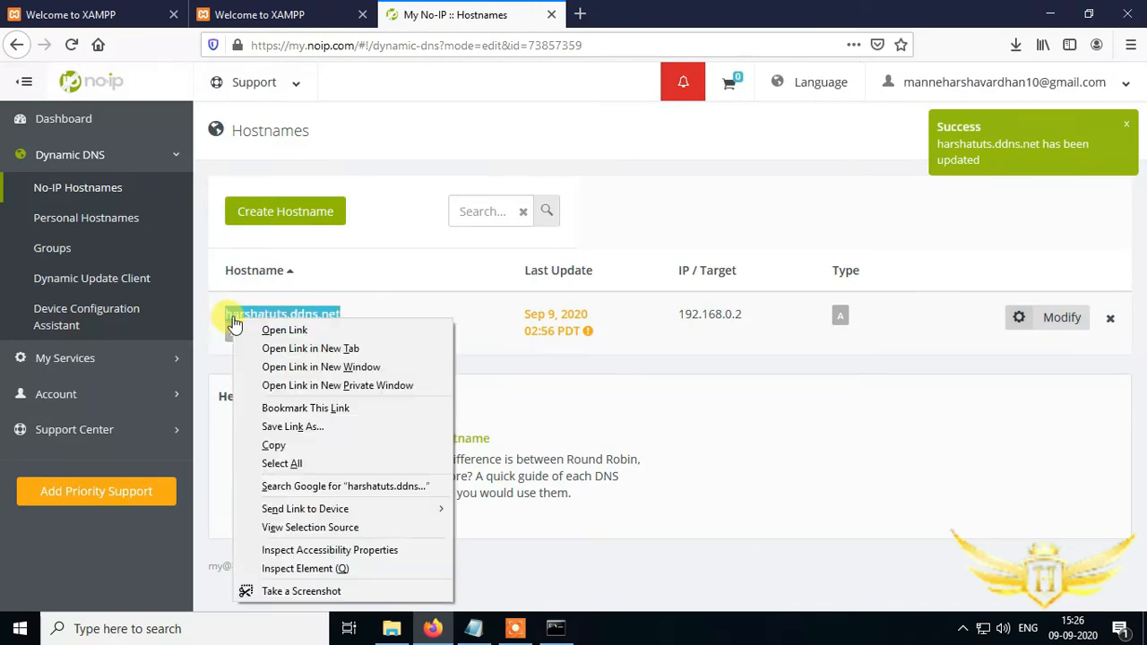
click(320, 440)
click(579, 14)
right_click(576, 39)
click(645, 126)
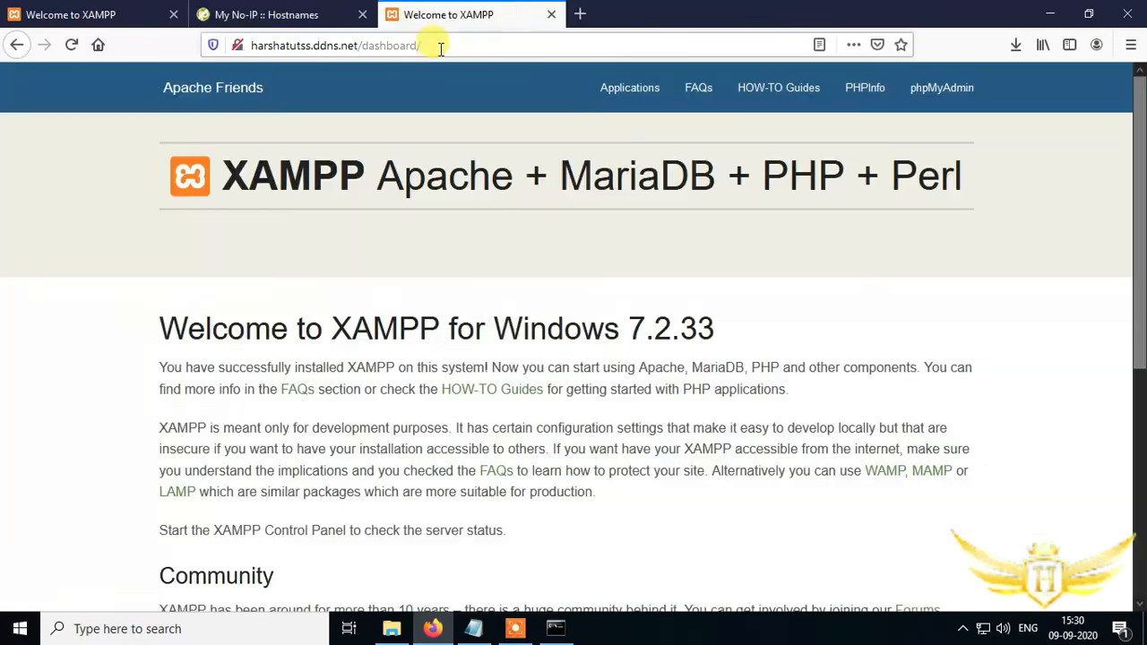
click(436, 44)
click(440, 44)
click(709, 130)
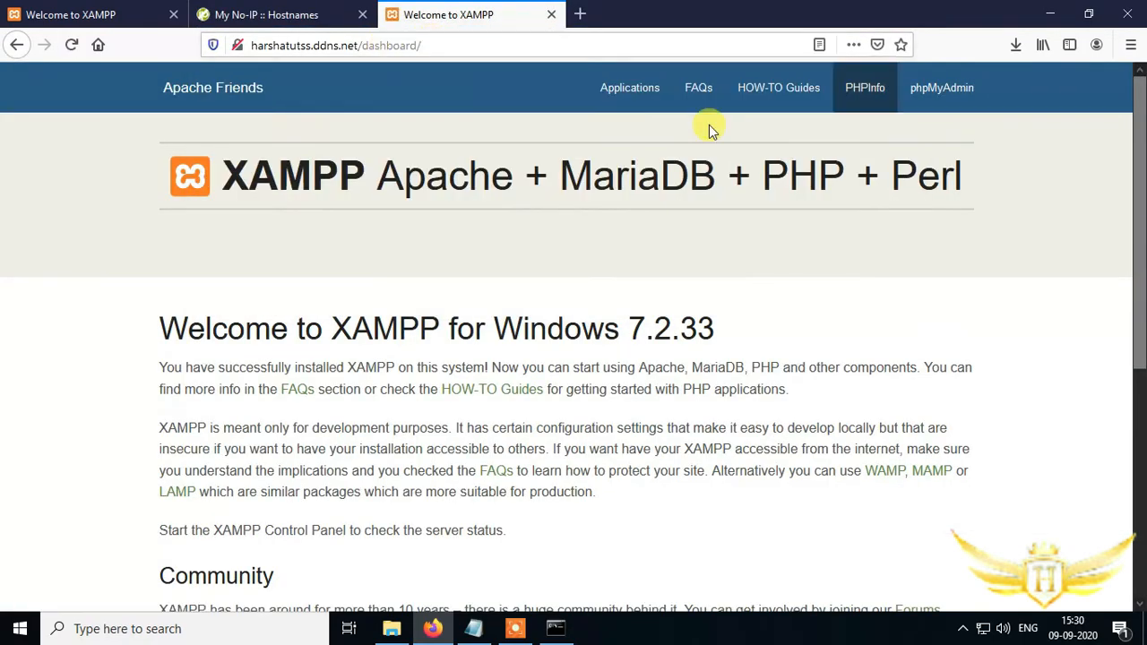
- Open phpMyAdmin through the hostname and return to the dashboard
click(932, 88)
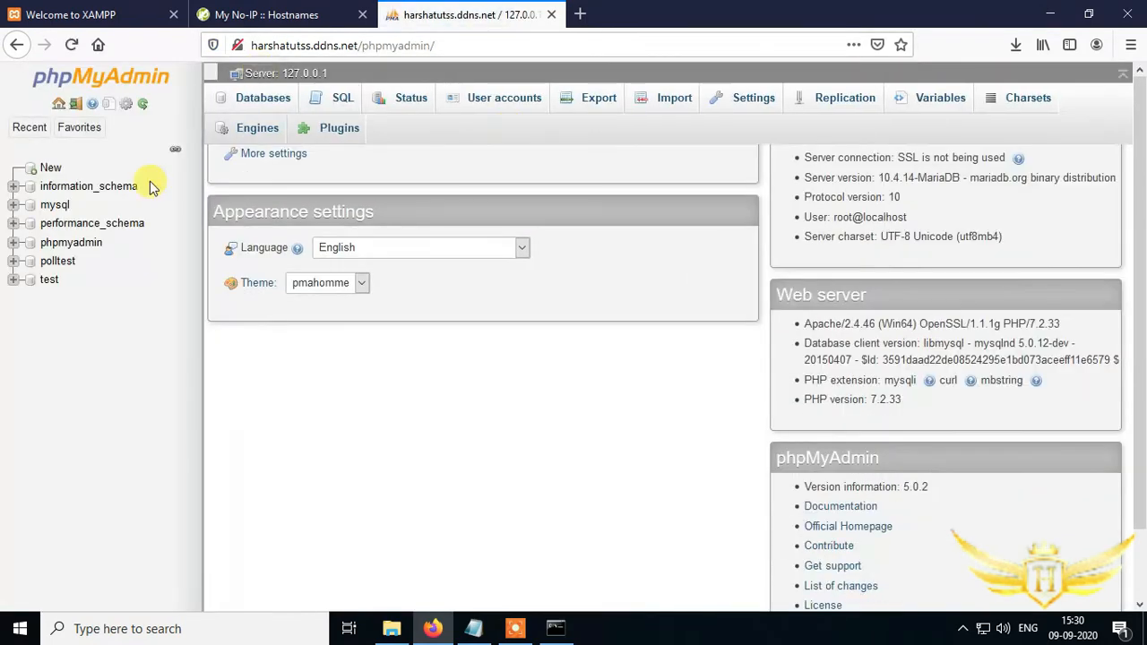
click(16, 44)
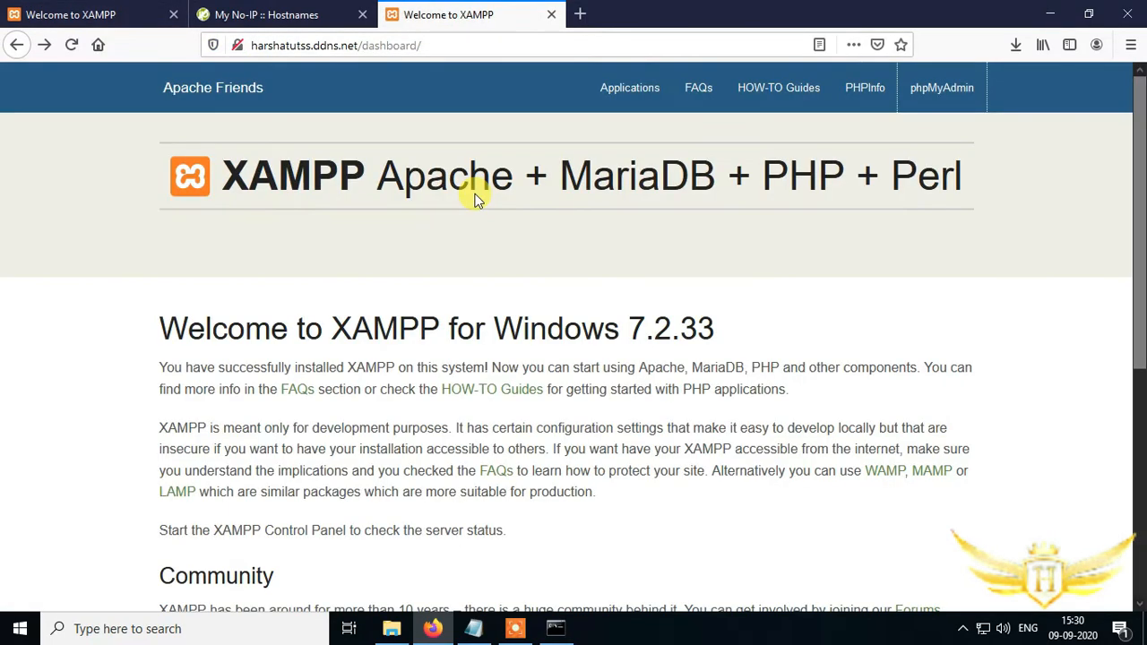
- Minimize the browser and open Notepad from the Run dialog
click(1050, 14)
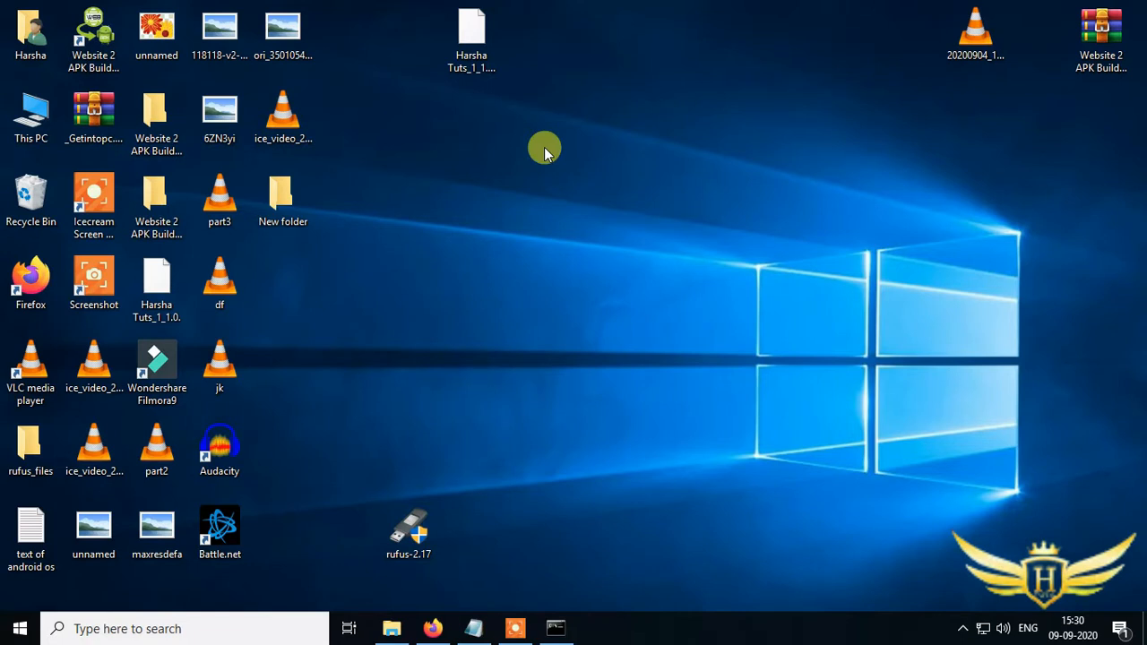
key(super+r)
text(notepad)
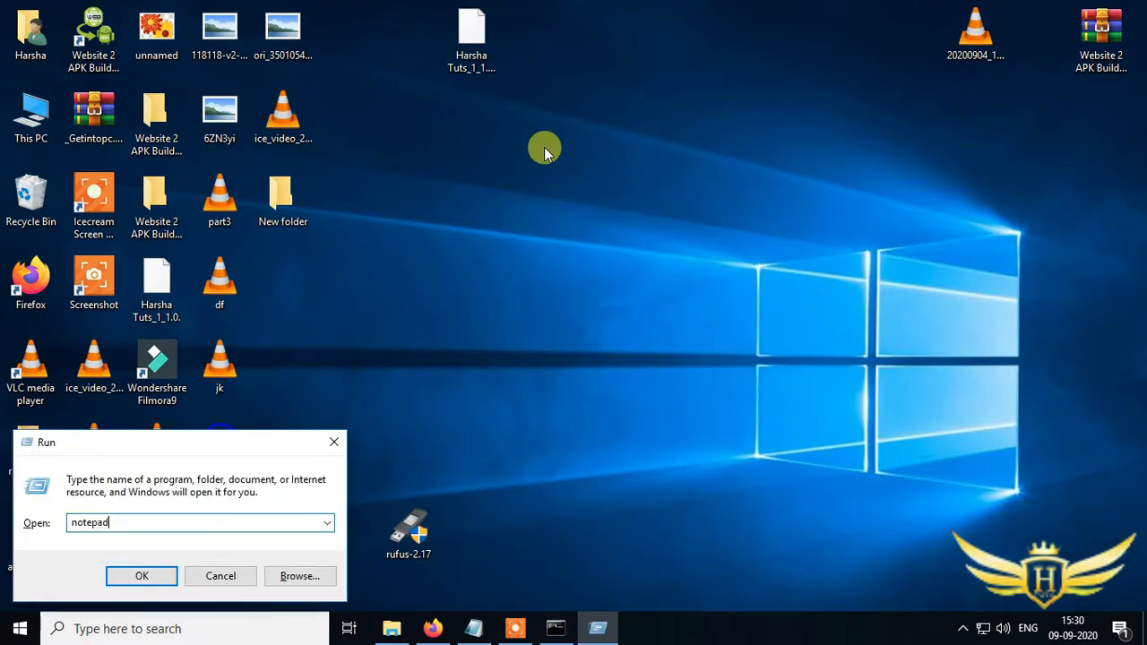
key(Return)
- Write an HTML skeleton with lines <html>, <head>, <\head>, <body>, </body> and </html>
text(<>)
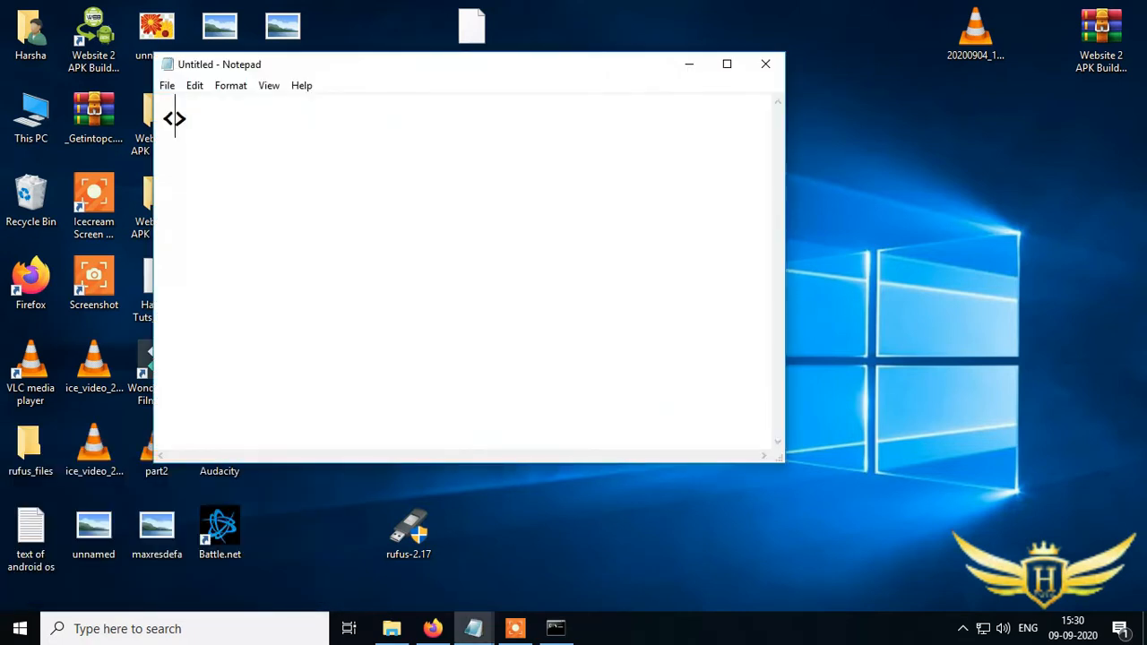
text(html)
key(Right)
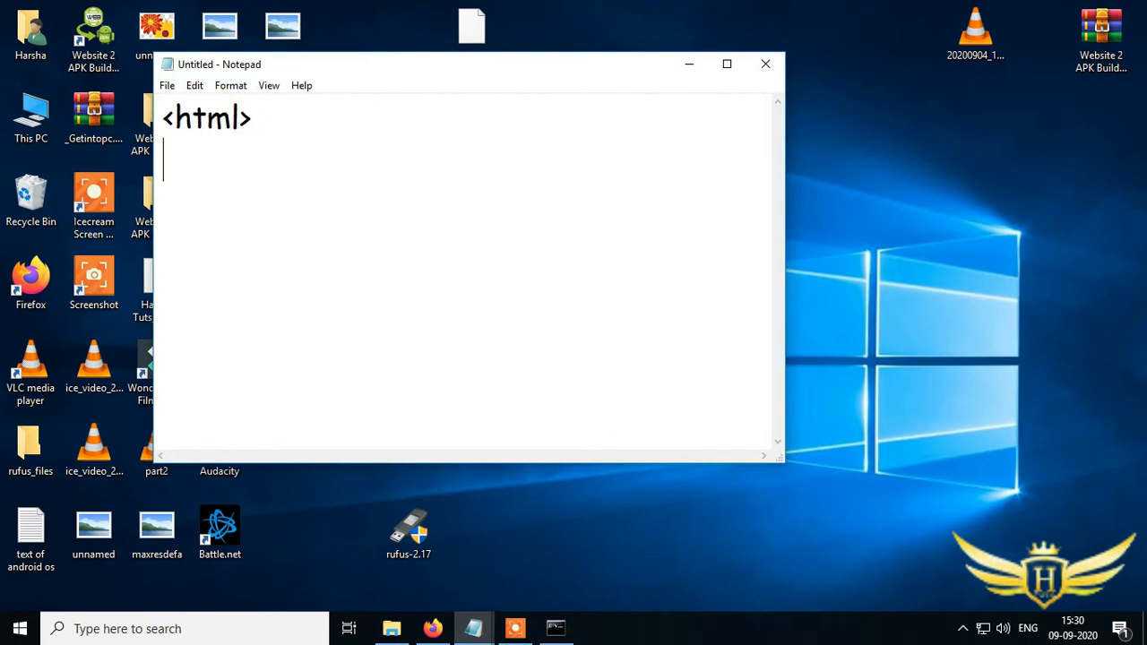
text(gead>)
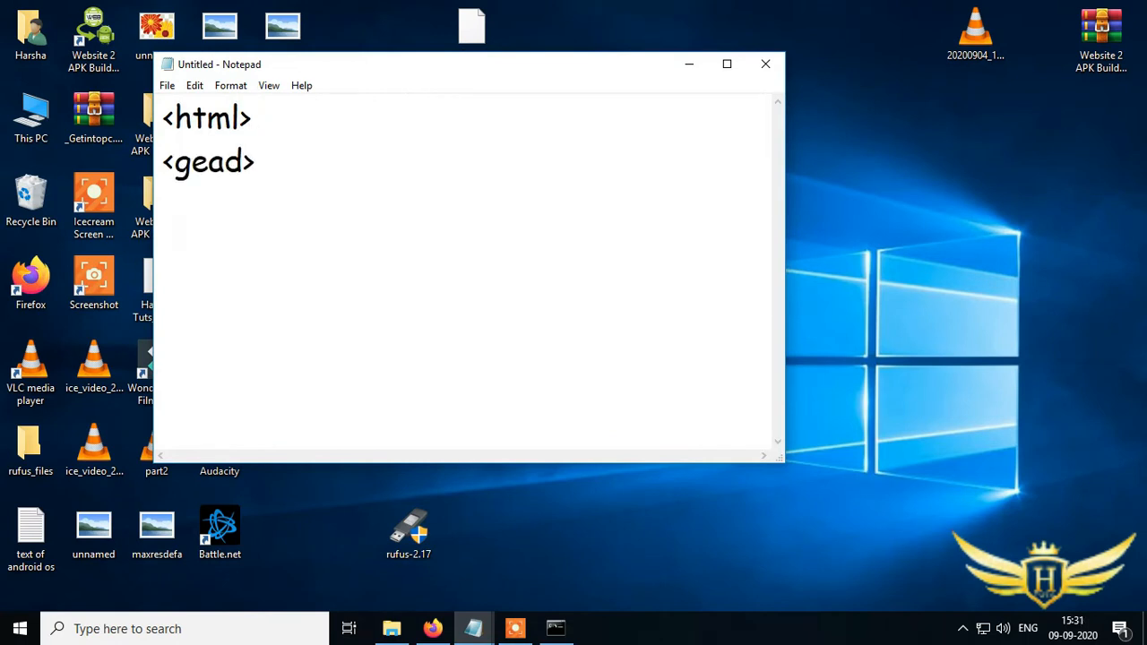
key(BackSpace)
key(BackSpace)
key(BackSpace)
key(BackSpace)
text(head> <\)
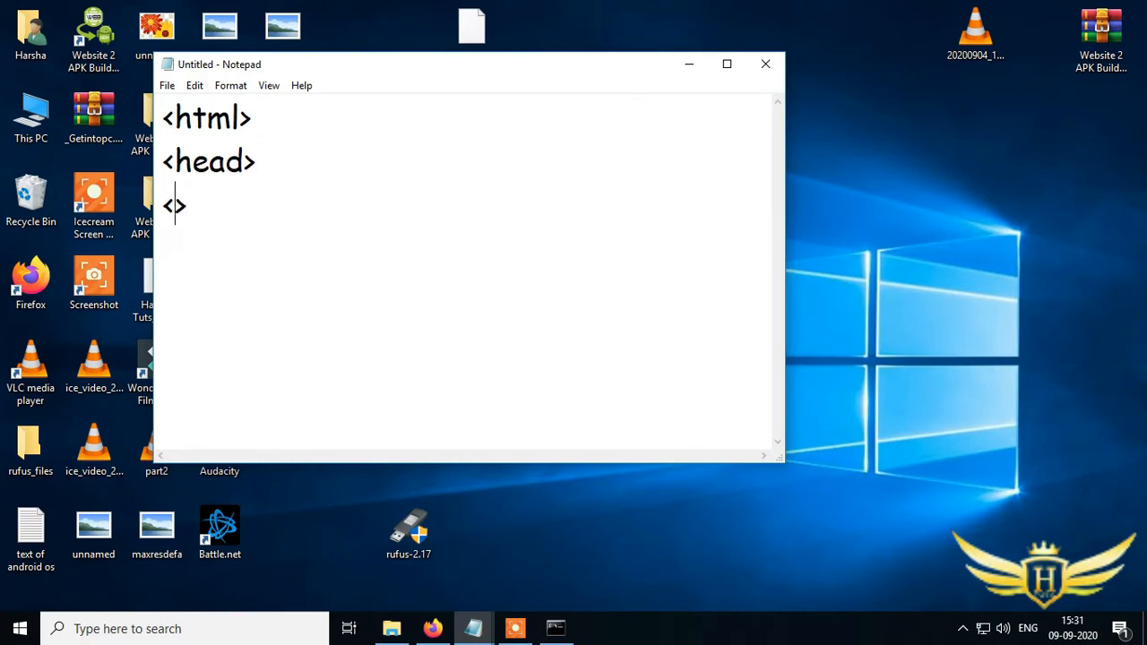
text(head> <)
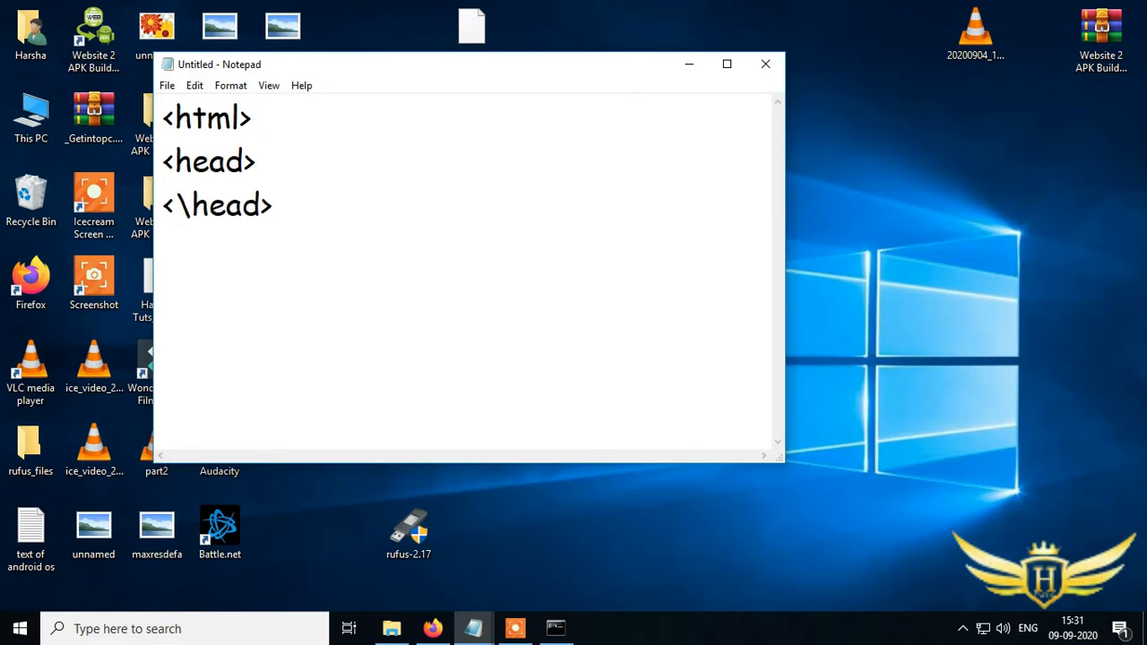
text(body>)
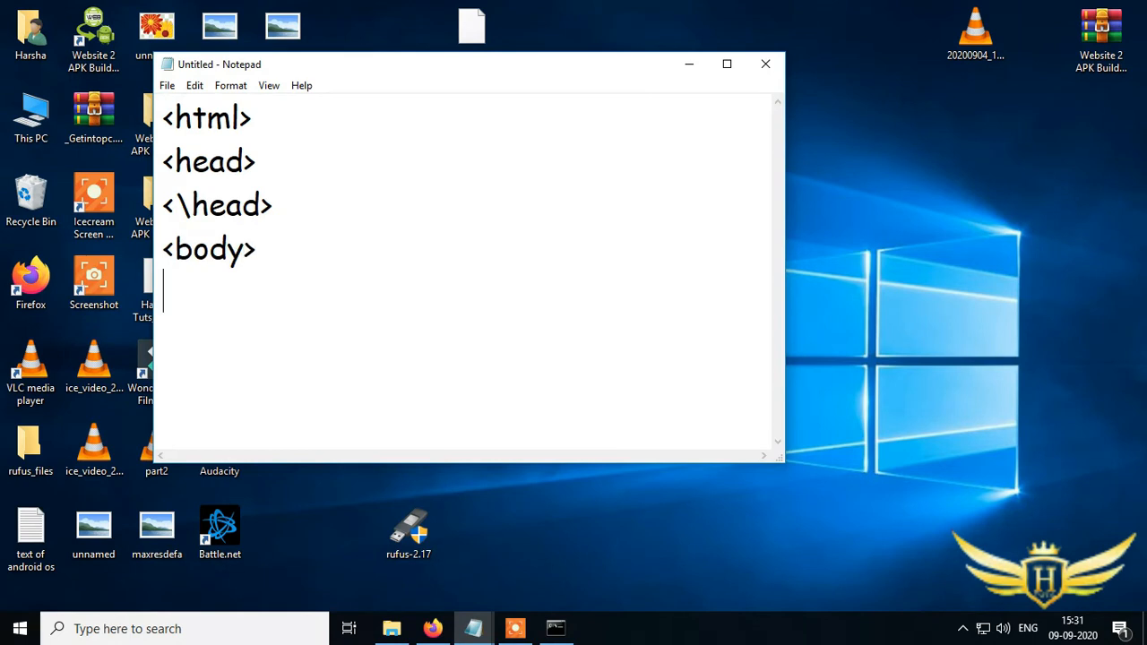
text( </body>)
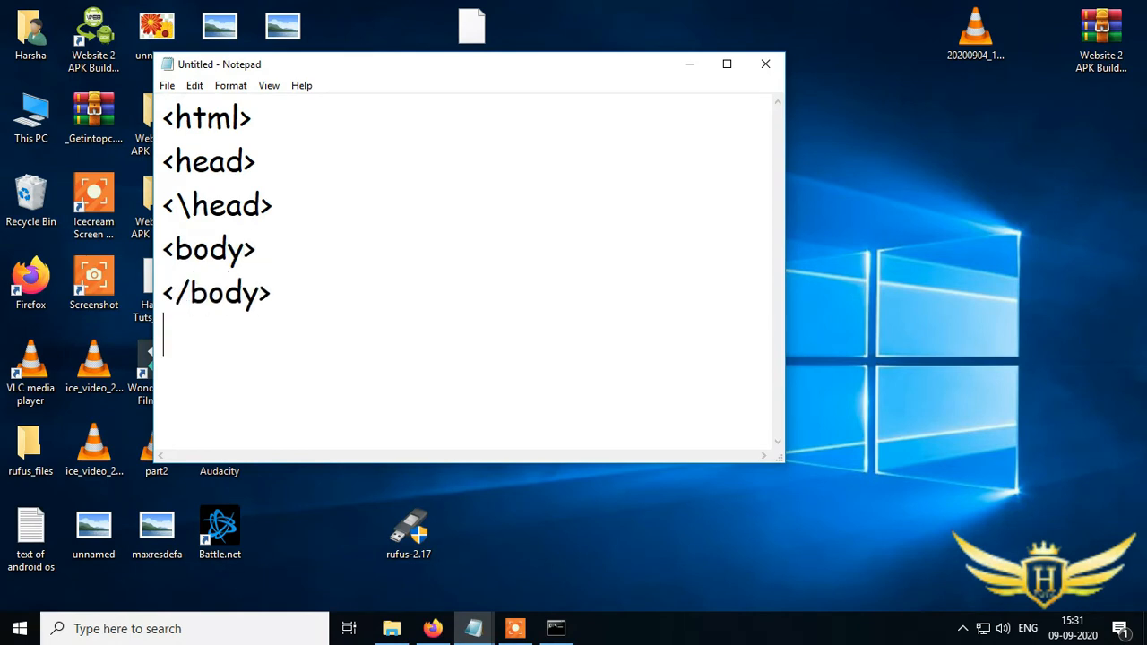
key(Left)
text(/html)
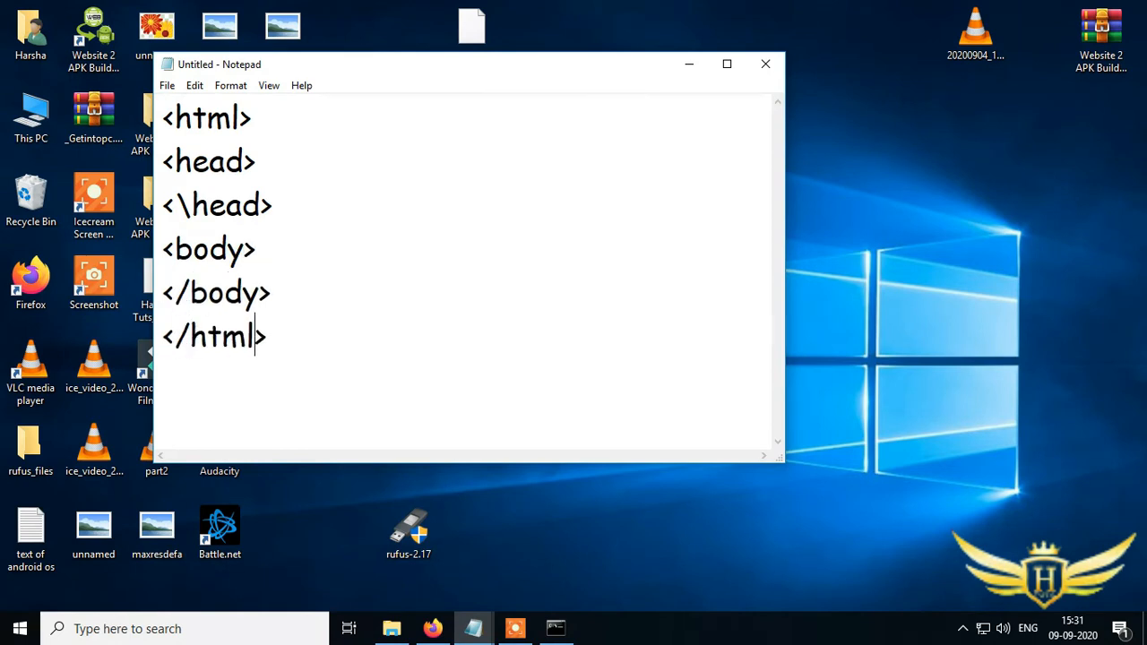
- Add a heading line <h1>Welcome To Harsha Tuts<h1><br> inside the body
click(333, 247)
key(Return)
text(<)
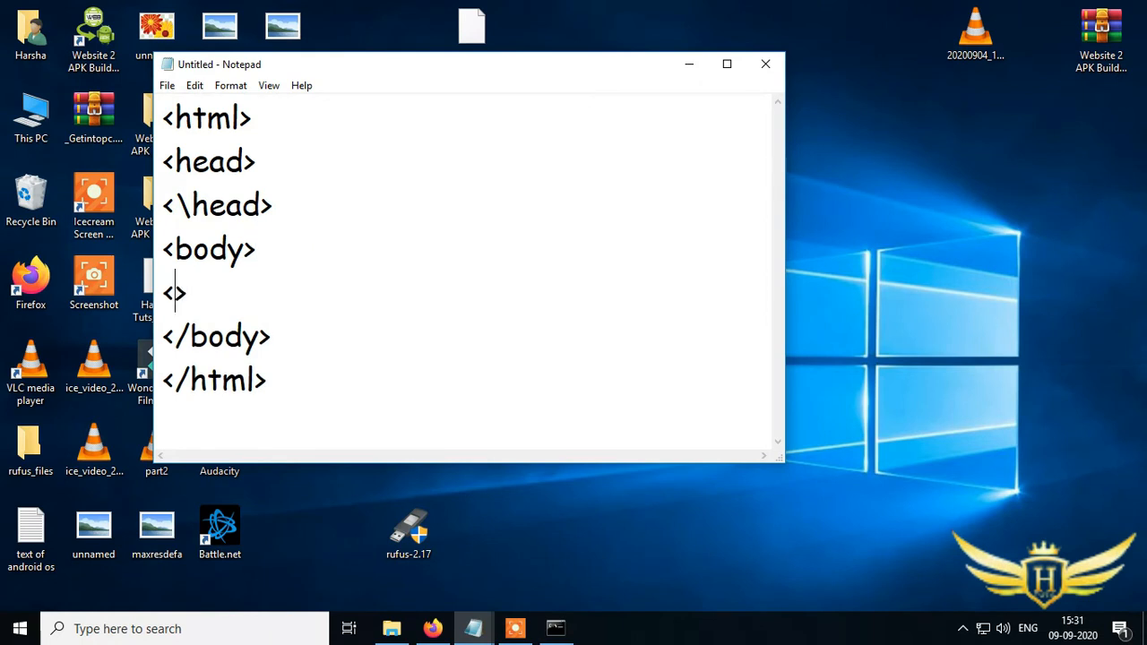
text(h1>Wel)
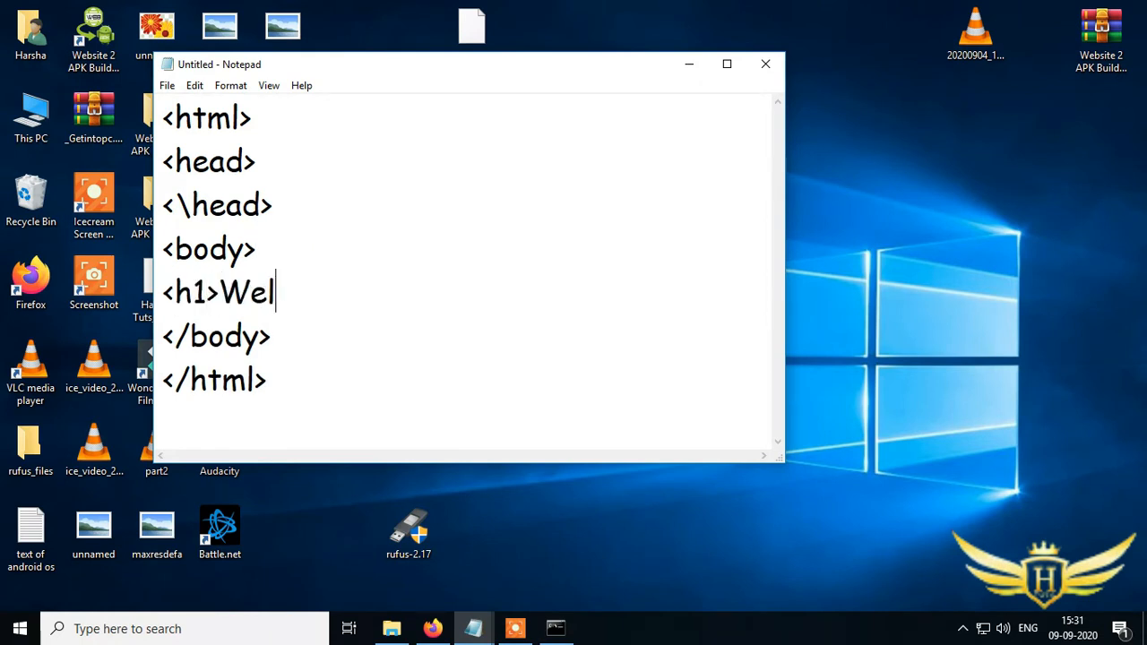
text(come To )
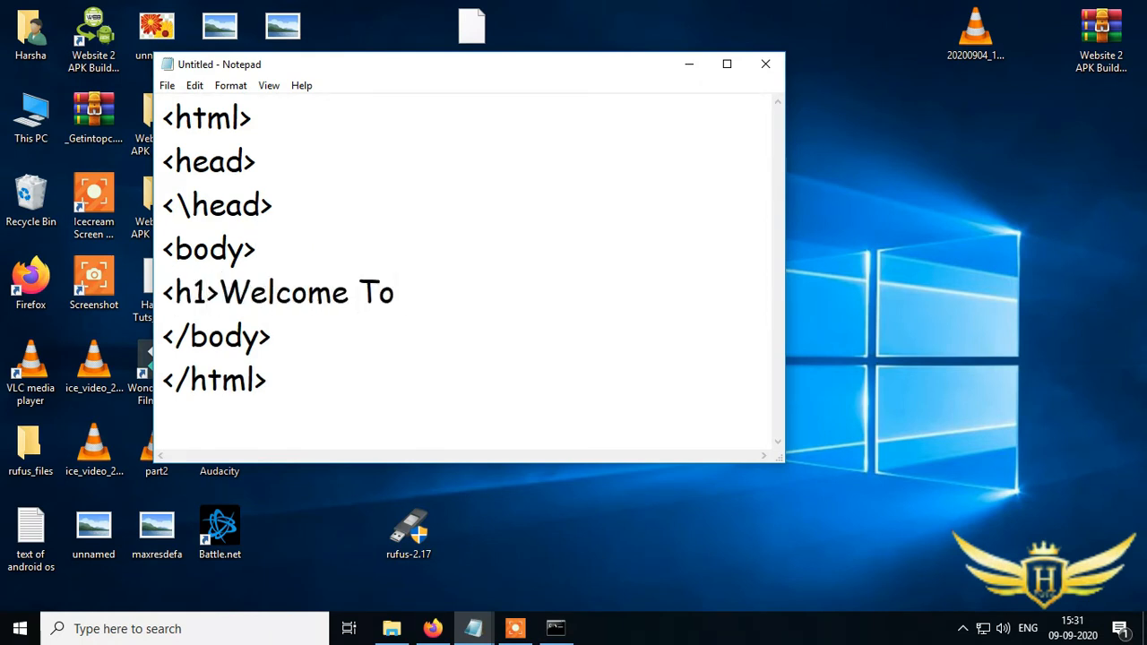
text(Harsha Tuts)
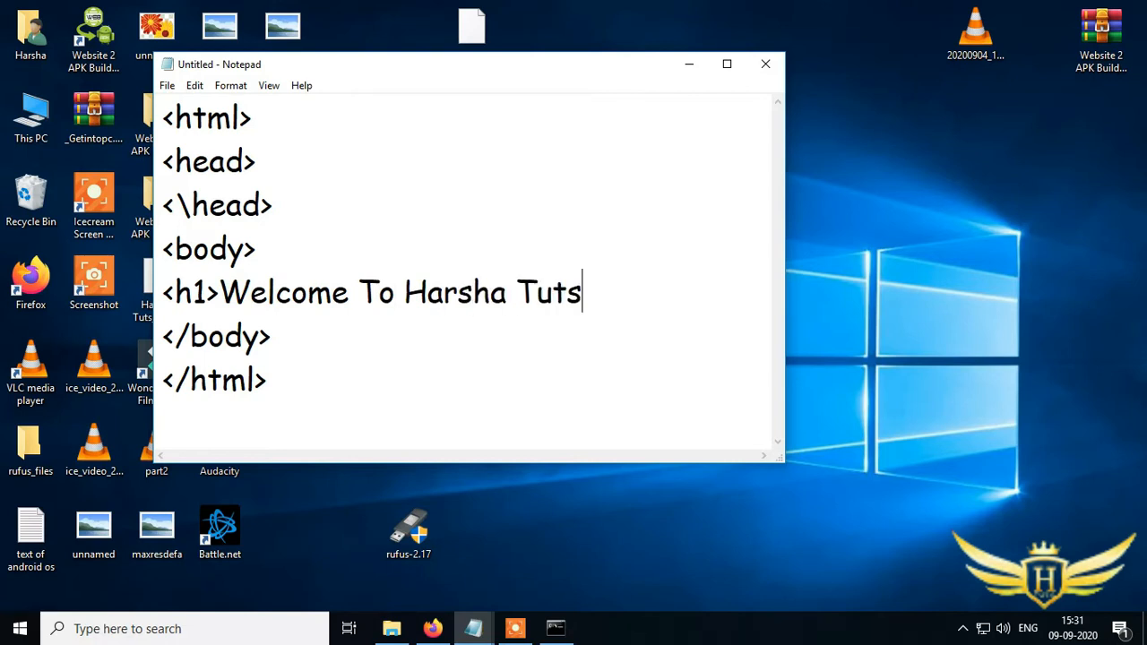
text(<h1><)
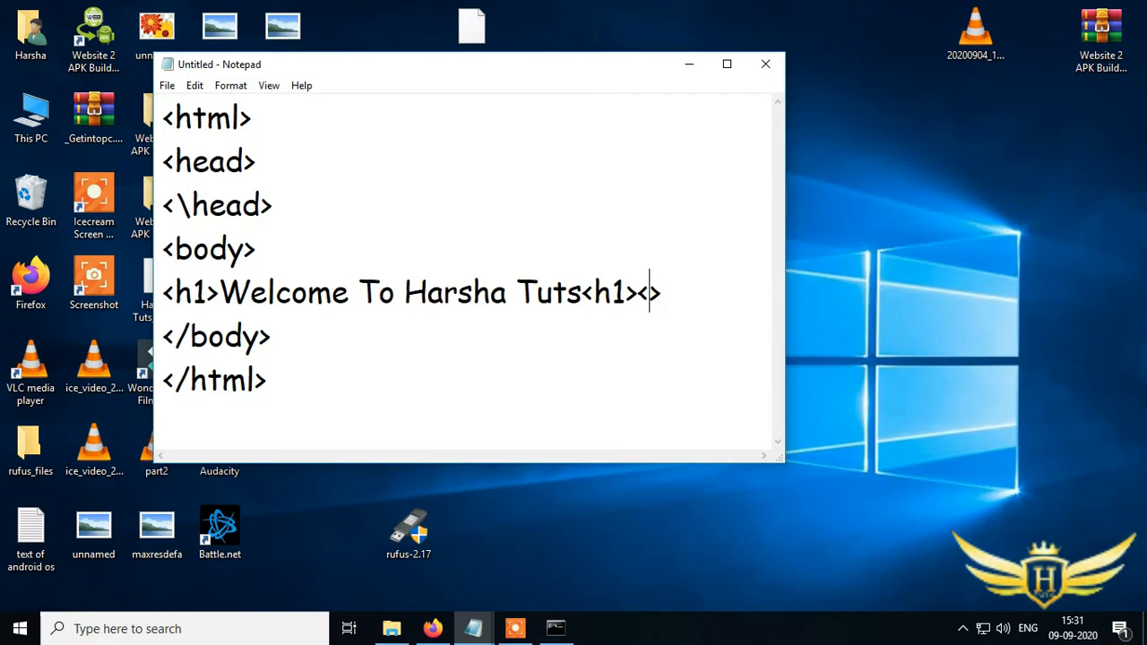
text(br)
key(Return)
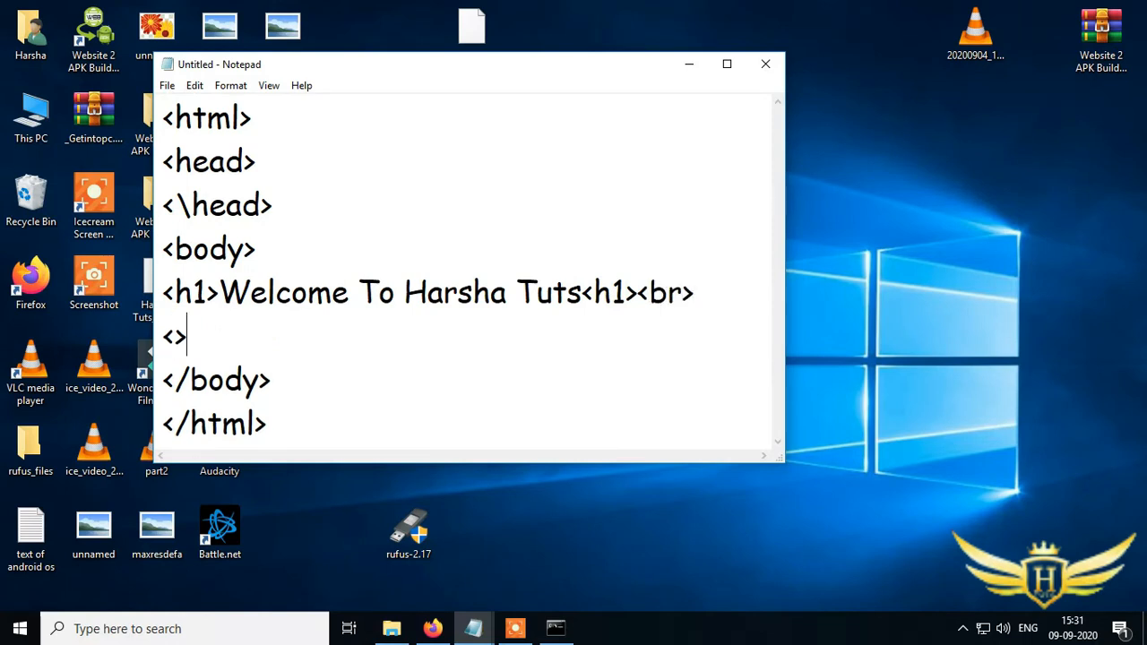
- Add a paragraph line <p>Here is yur own server with ypur own website<p><br> below the heading
text(p)
key(Right)
text(Her)
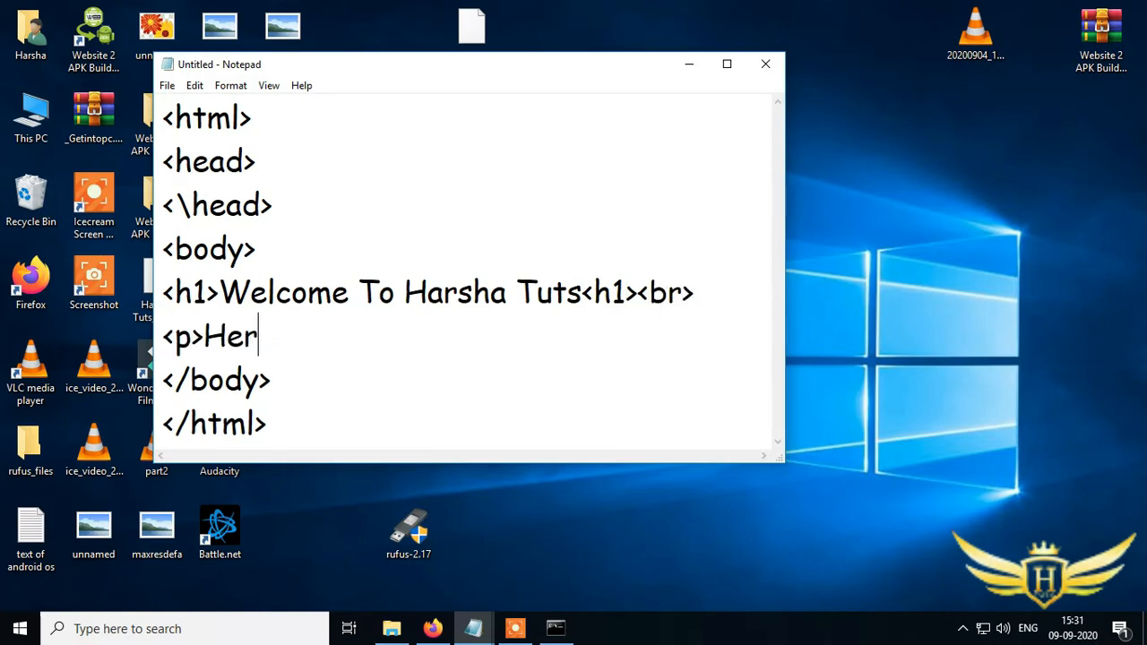
text(e is yur own s)
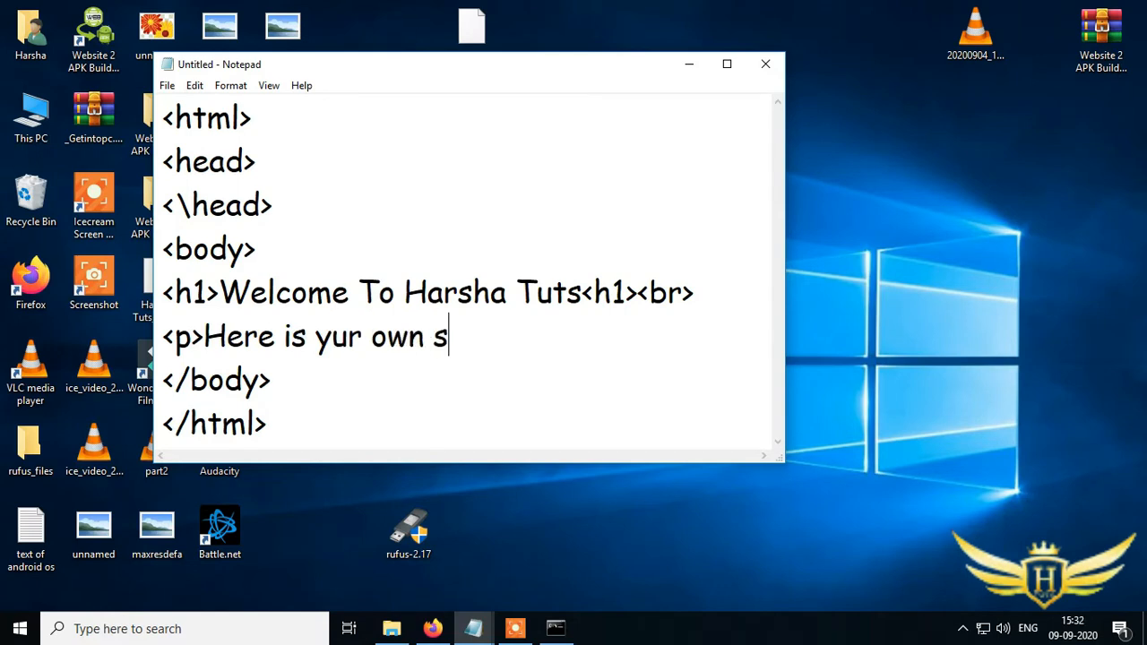
text(erver with)
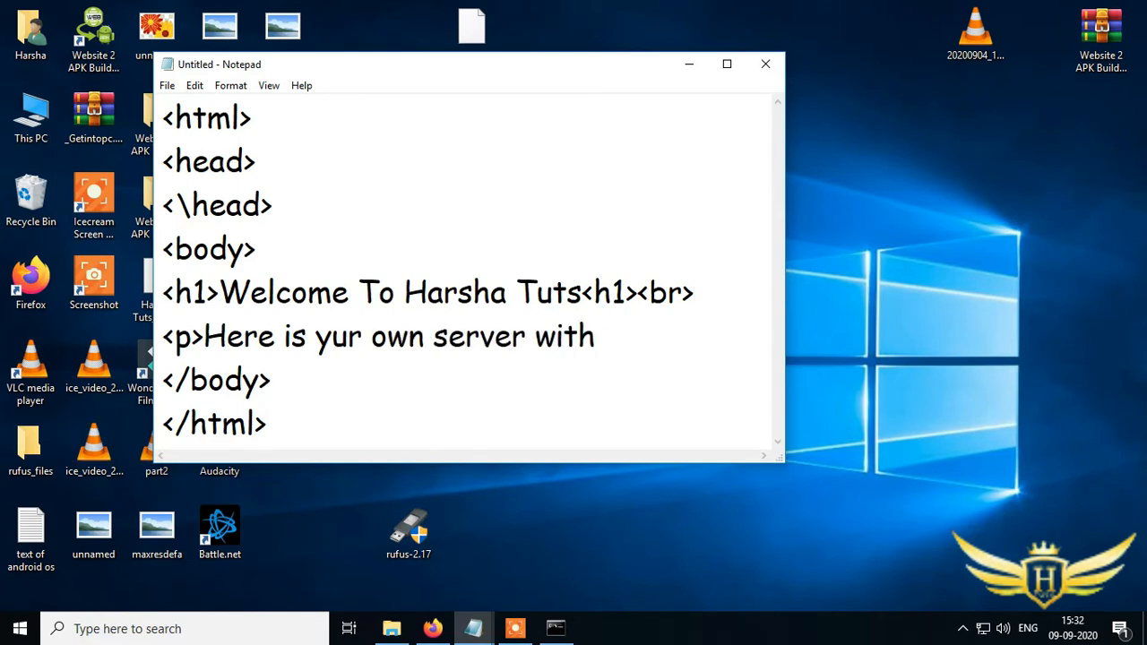
text( ypur own website<>)
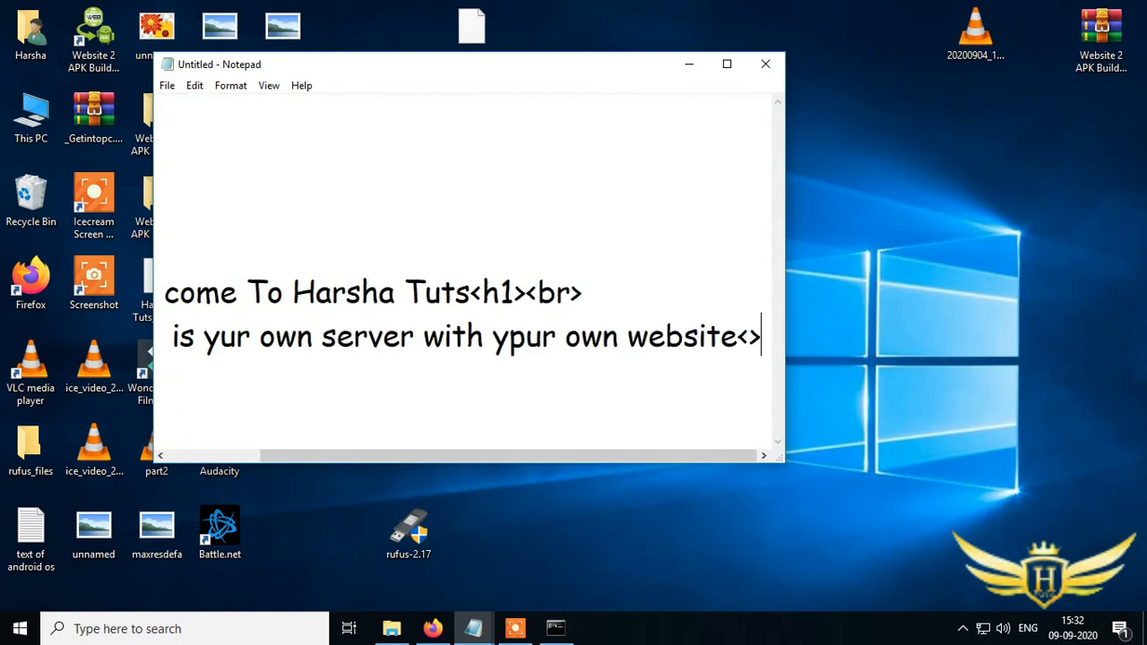
key(Left)
text(p>)
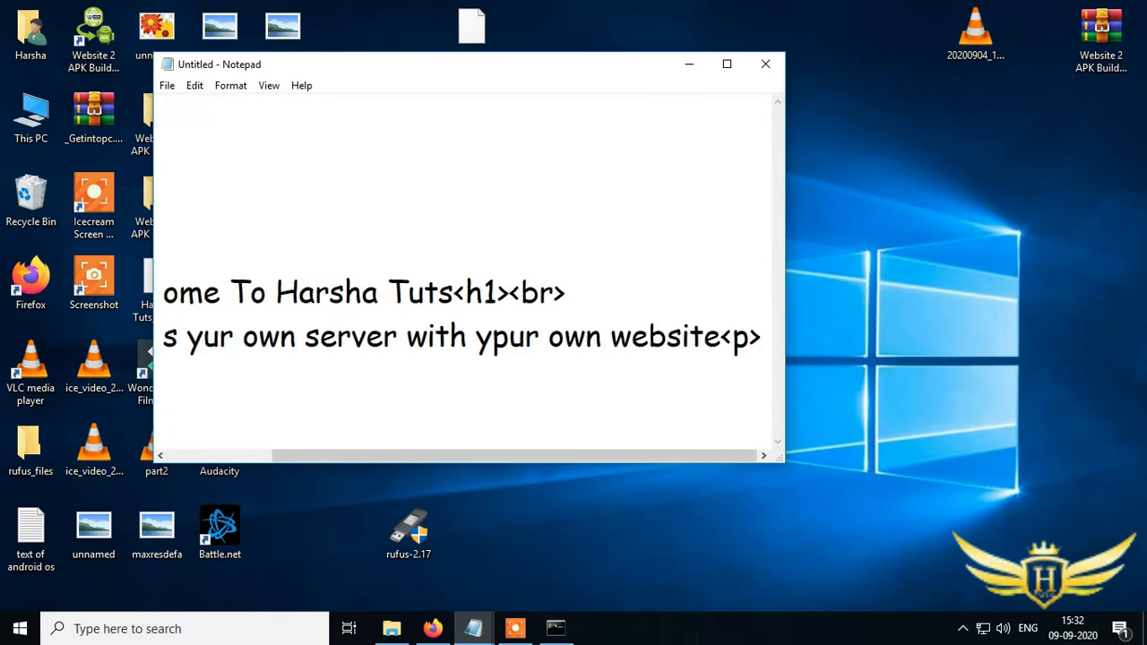
text(<>)
key(Left)
text(br)
key(Right)
key(Return)
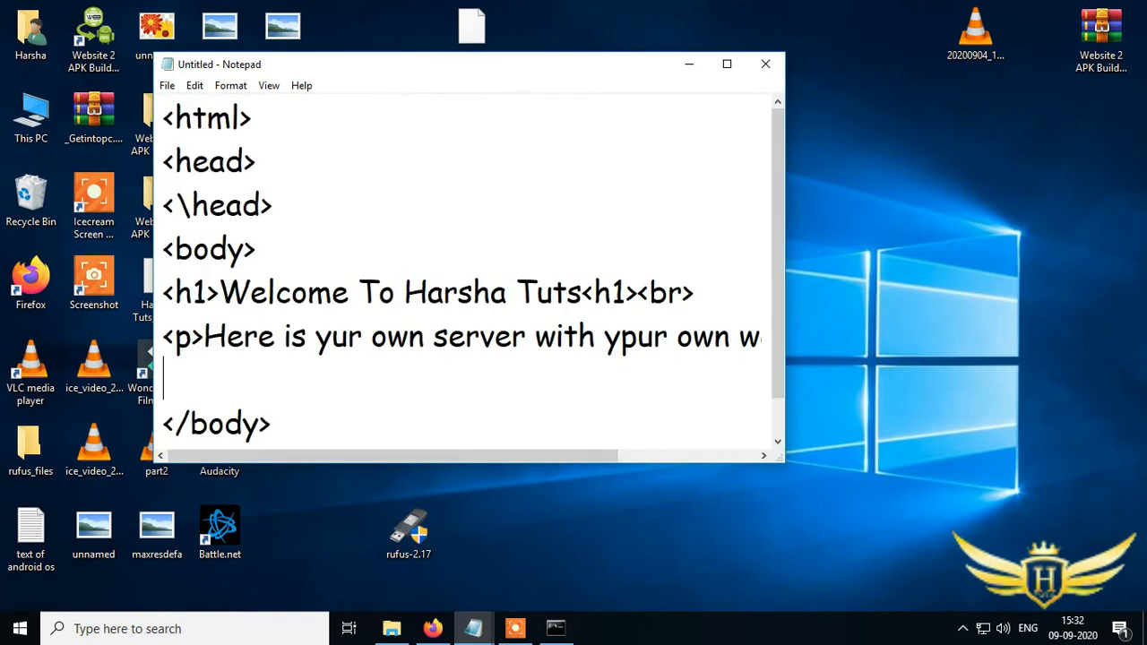
- Add a closing line <h2>Thanks For Watching<h1> above the body's closing tag
text(<>h1)
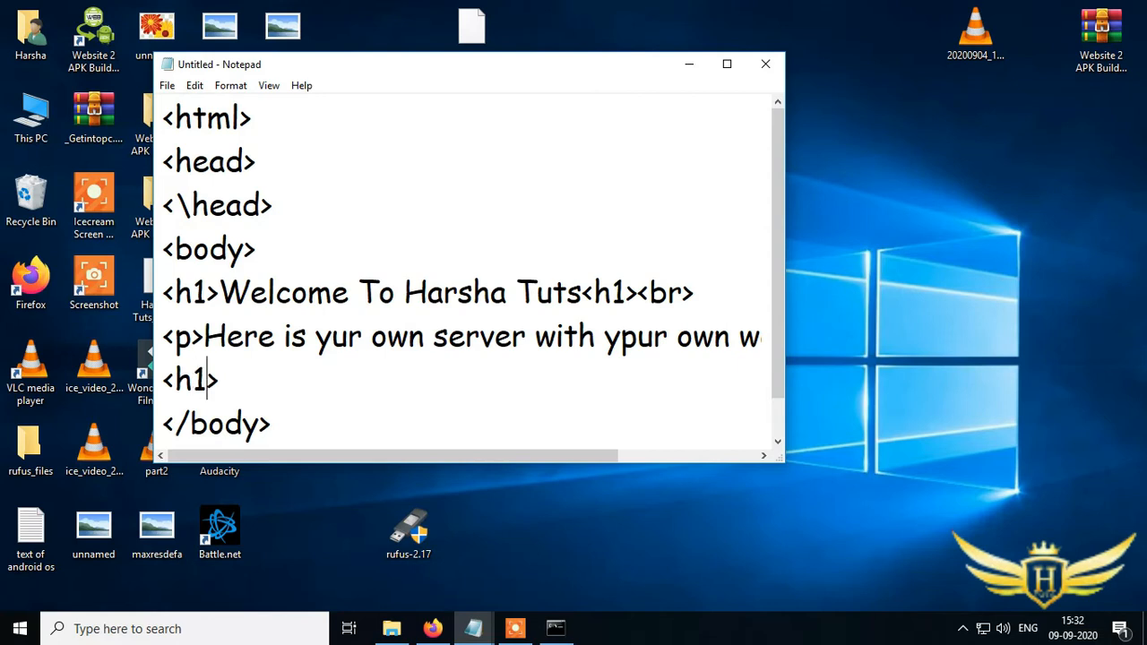
key(BackSpace)
text(2>Than)
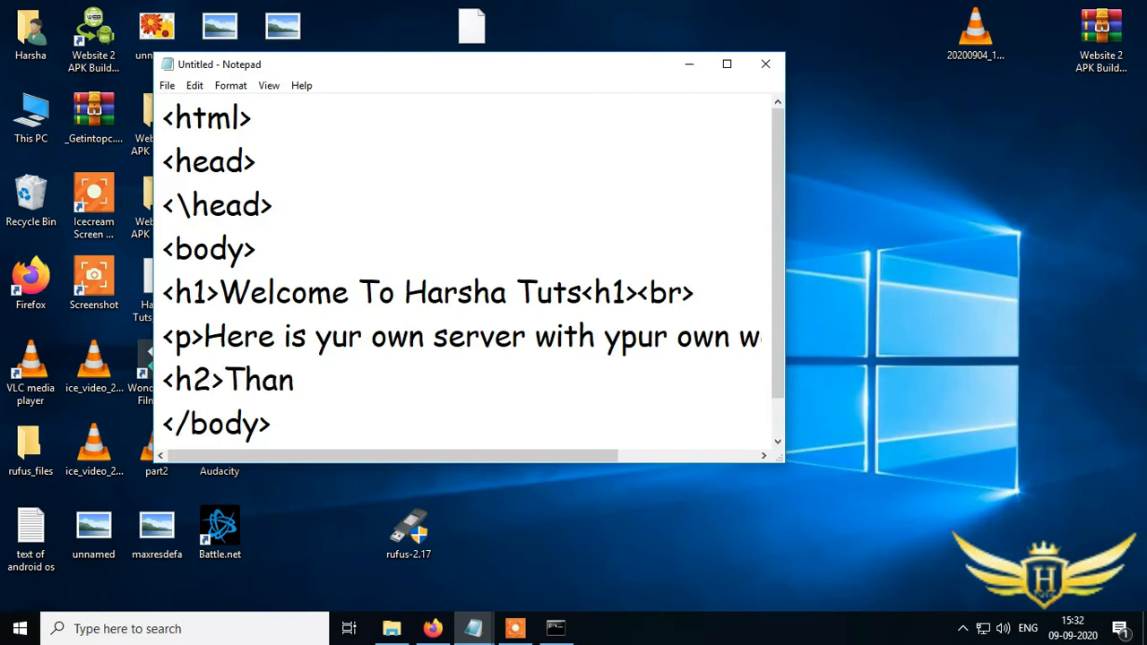
text(ks For Wat)
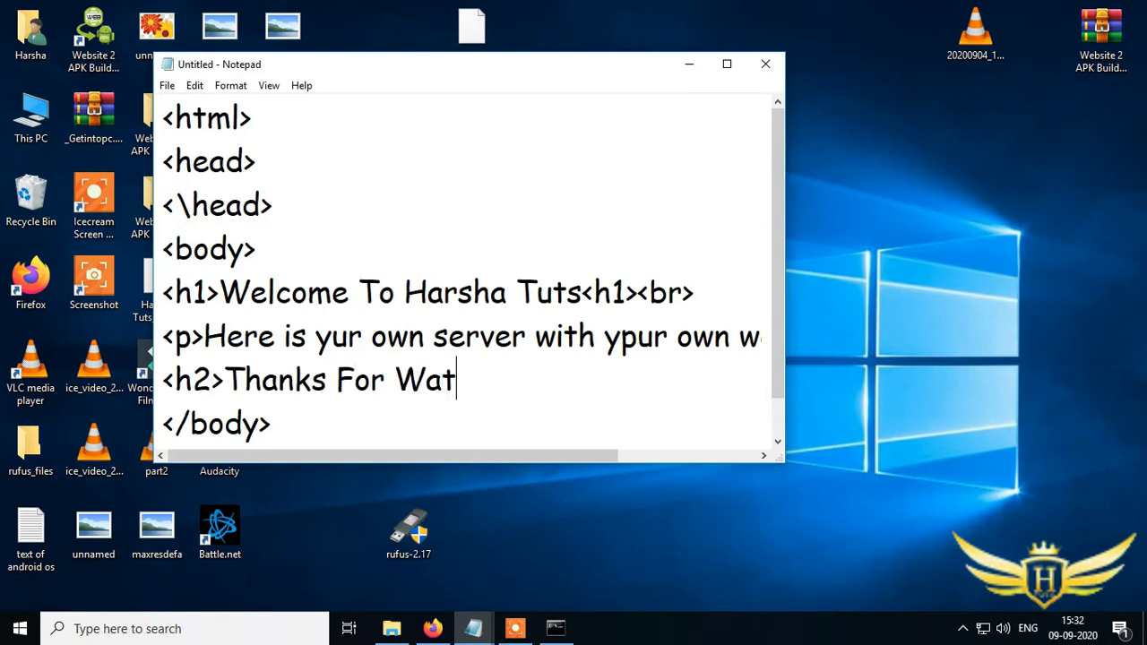
text(ching<h1>)
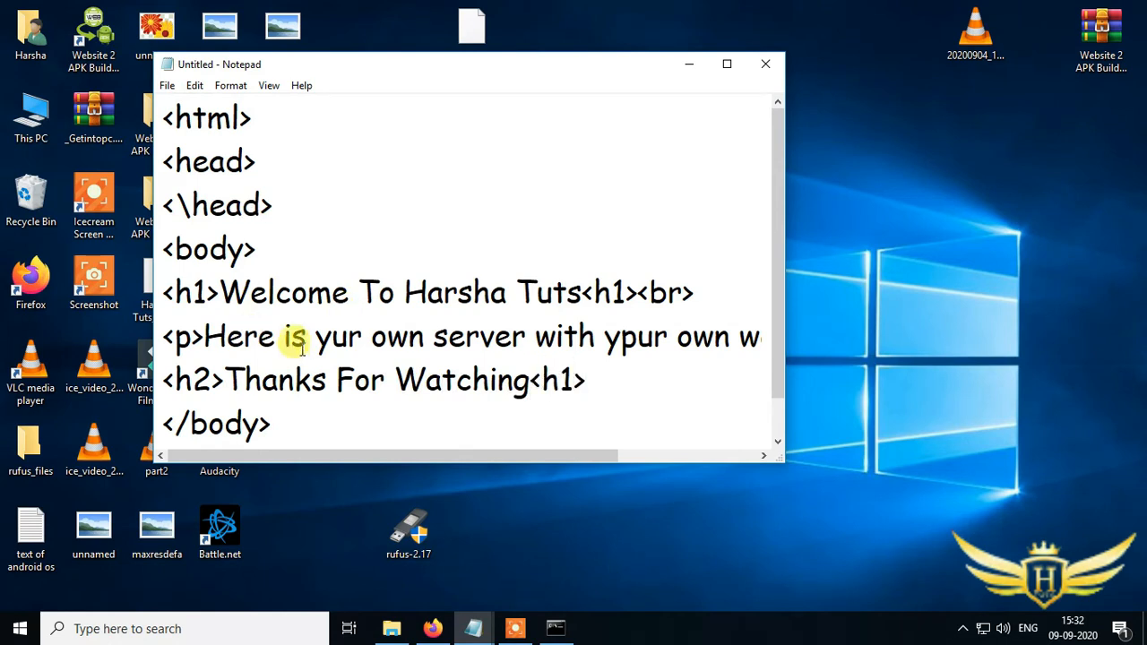
- Save the document as index1.html with All Files type in the C:\xampp\htdocs folder
scroll(324, 421, down, 1)
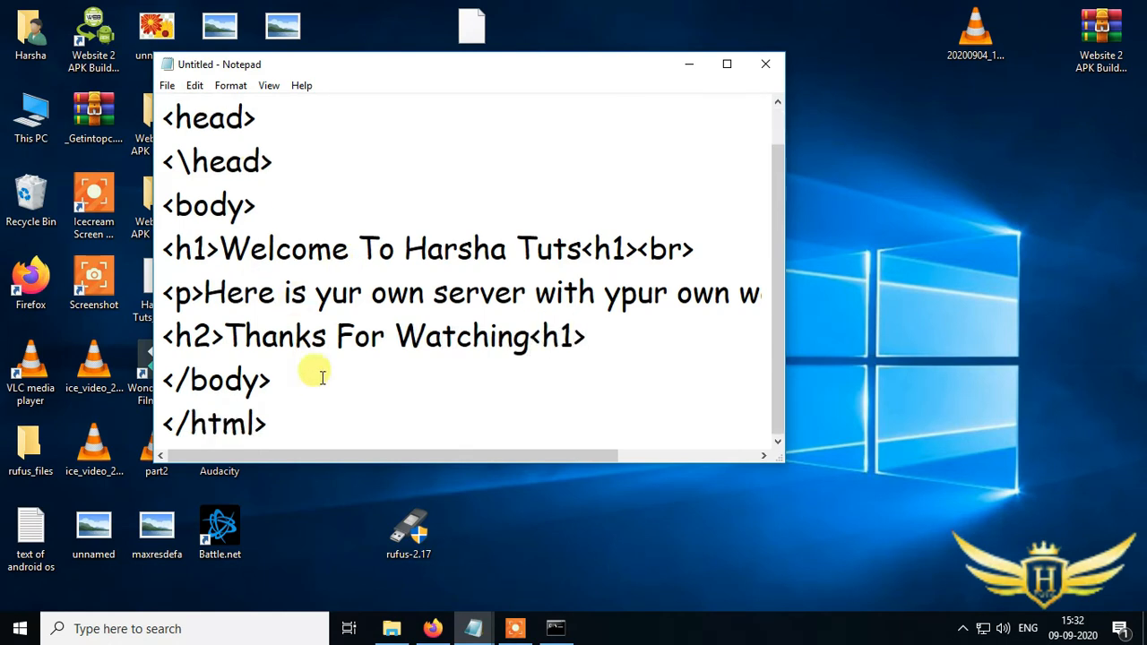
click(166, 85)
click(218, 156)
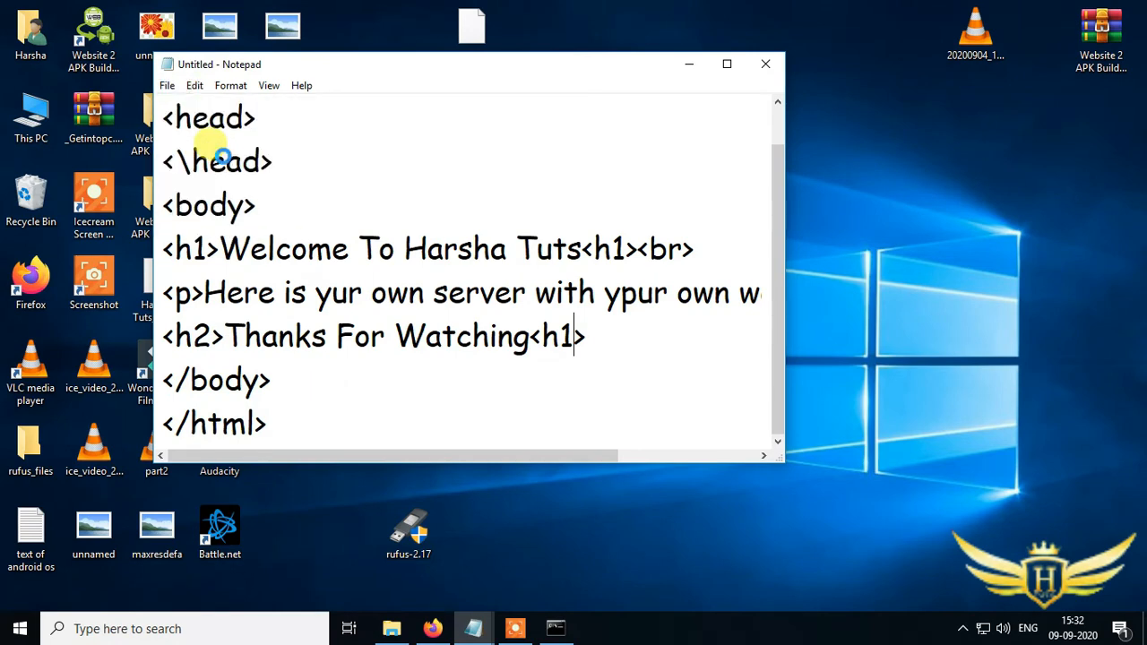
click(242, 341)
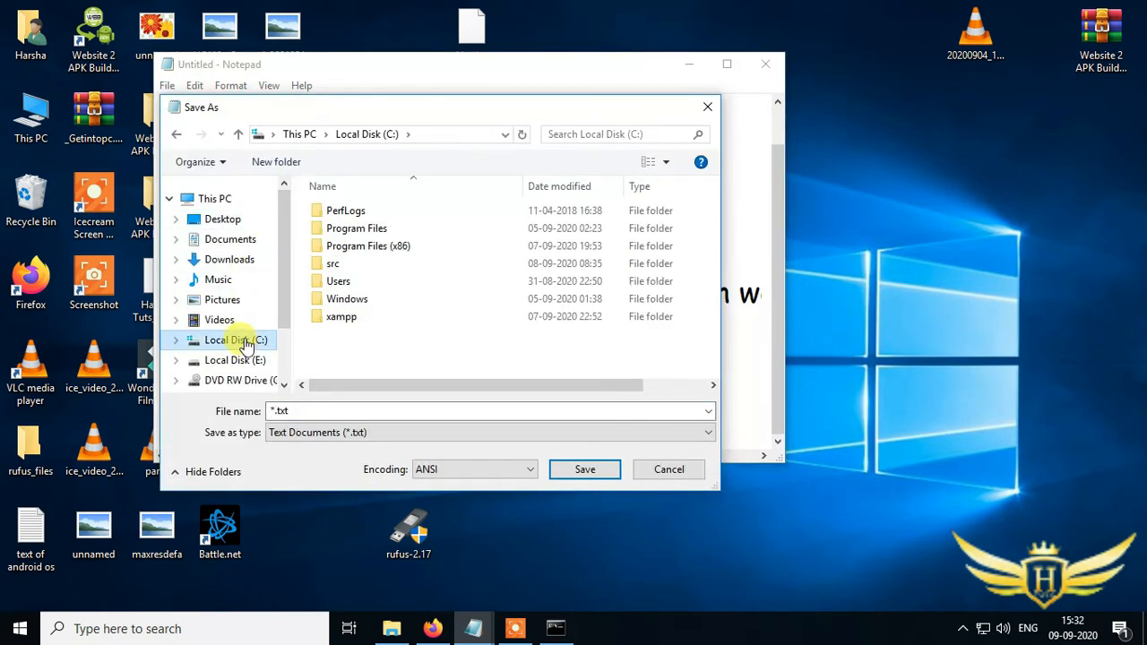
double_click(341, 317)
double_click(343, 298)
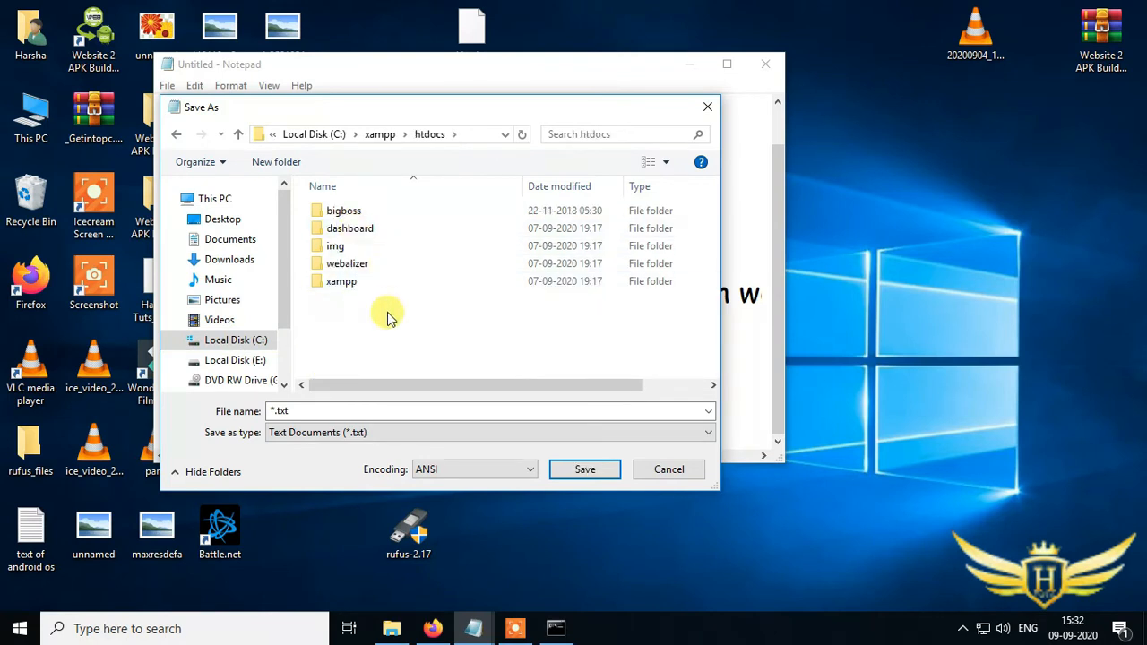
click(347, 410)
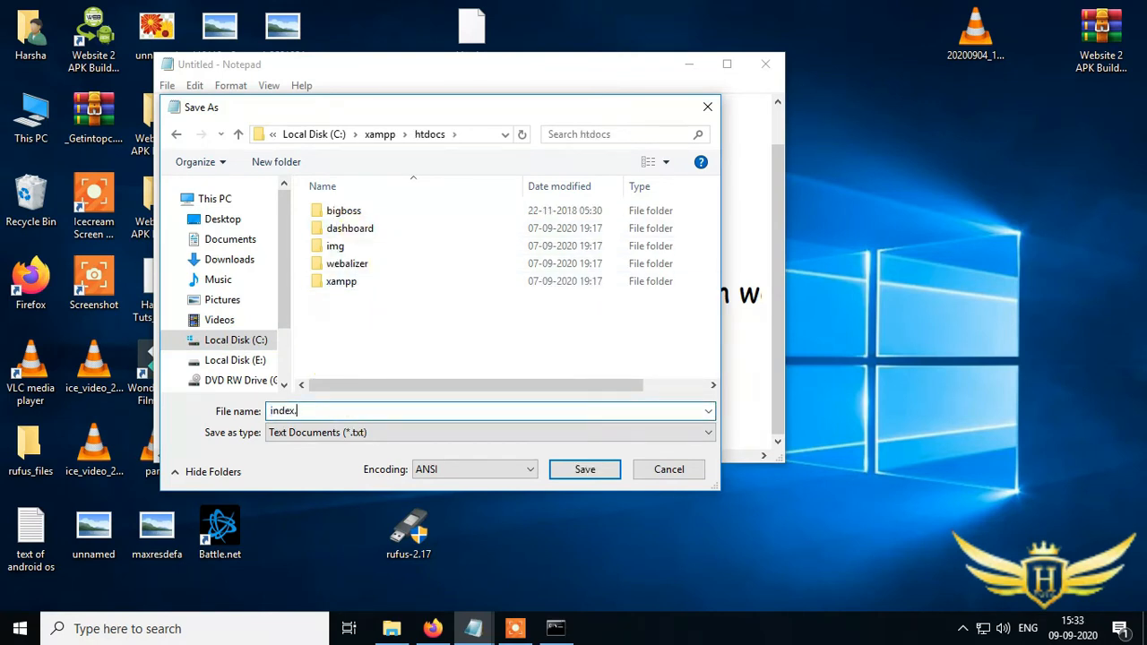
click(376, 437)
click(358, 459)
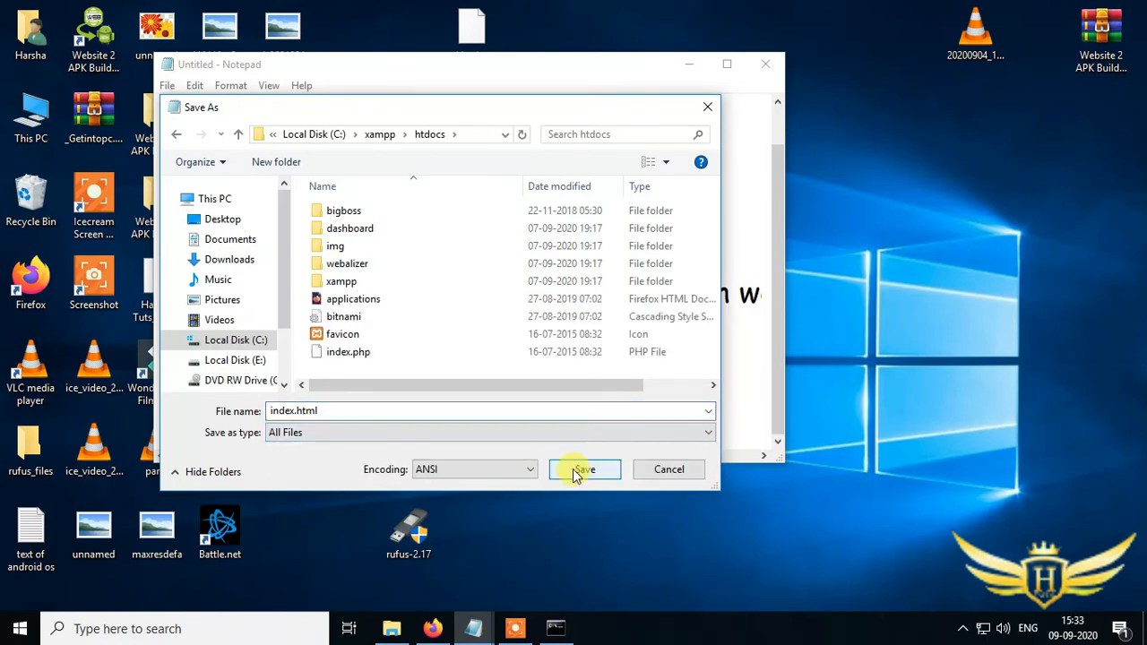
click(283, 410)
click(294, 413)
text(1)
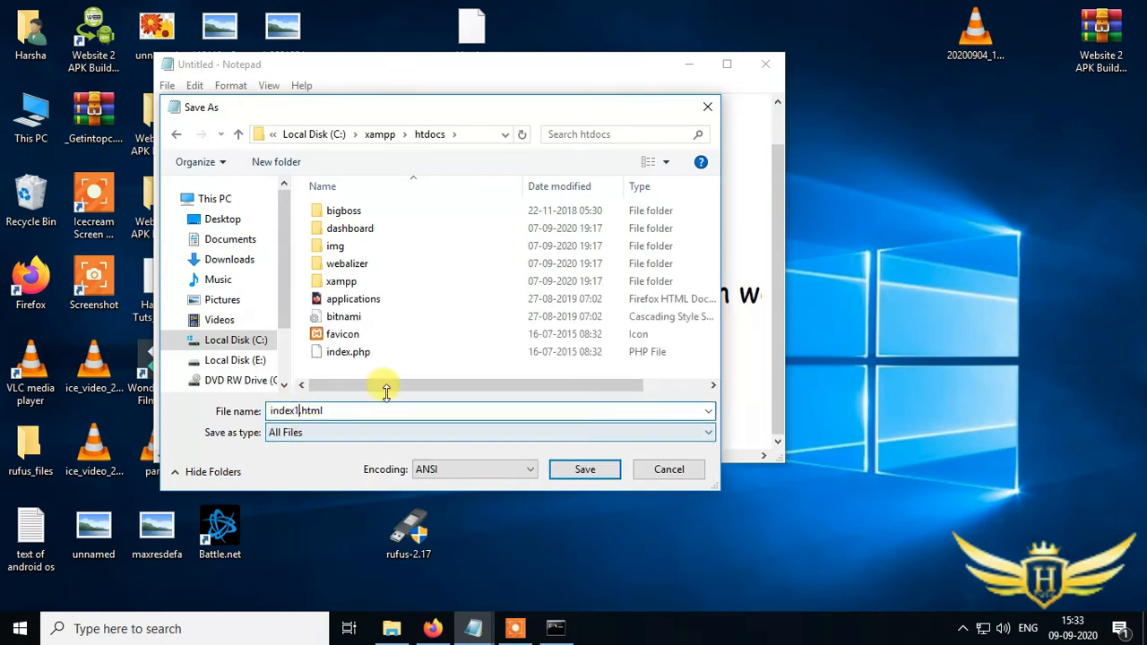
click(584, 468)
- Switch to the browser, open harshatutss.ddns.net/index1.html and highlight the page's text
key(alt+Tab)
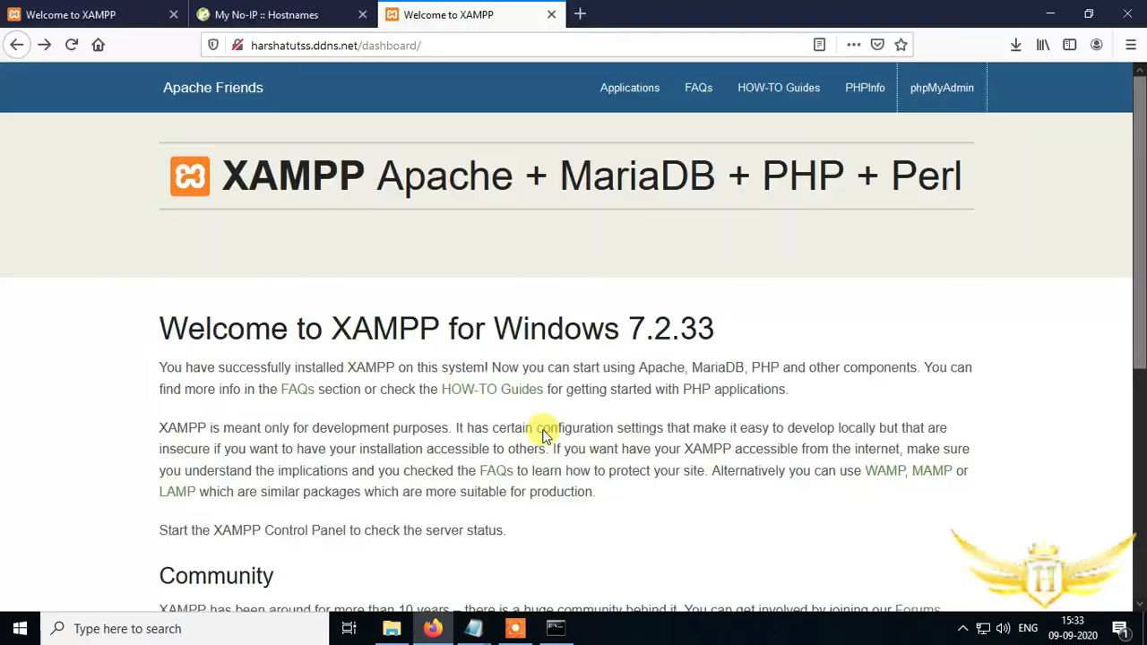
click(341, 44)
click(372, 46)
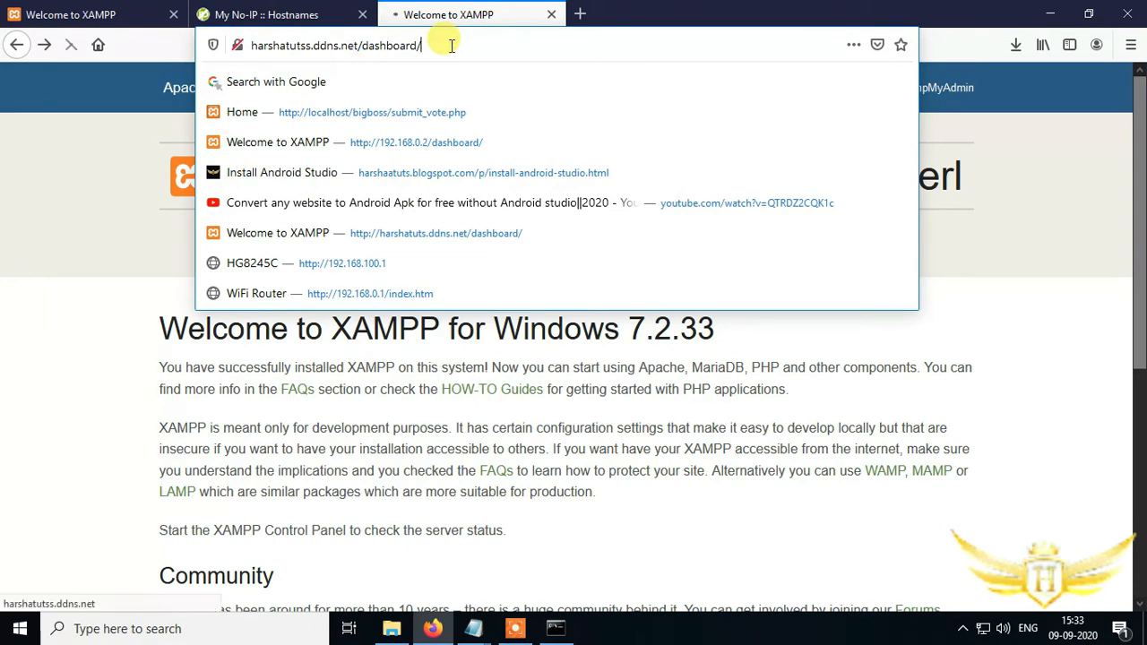
click(366, 43)
drag(363, 45, 507, 63)
text(index1.html)
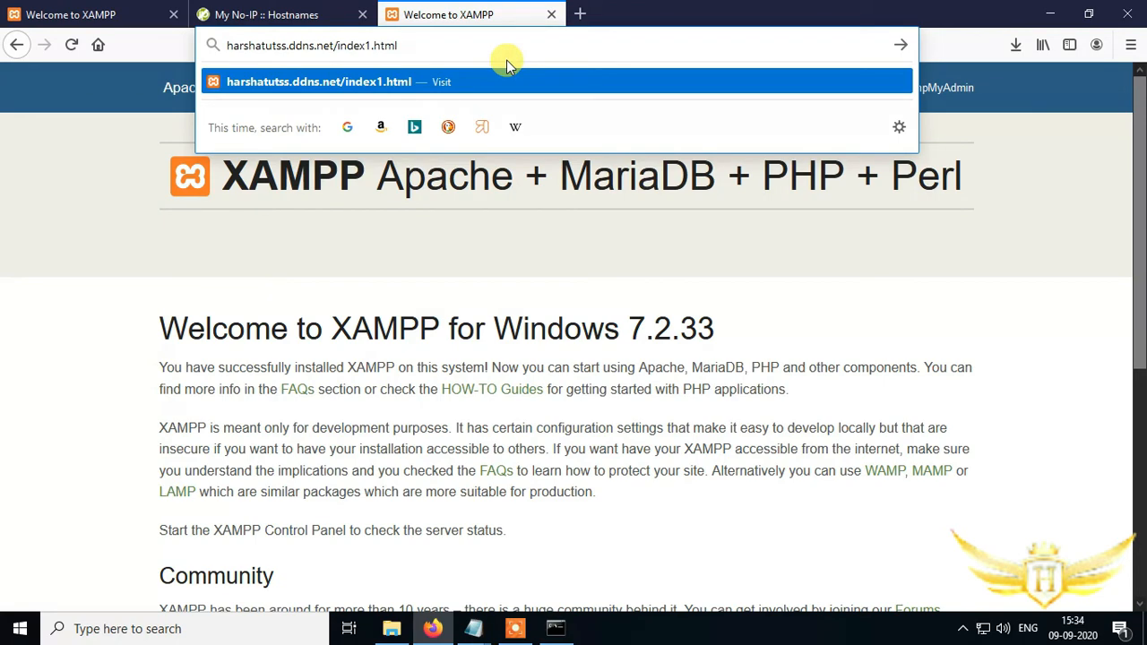
key(Return)
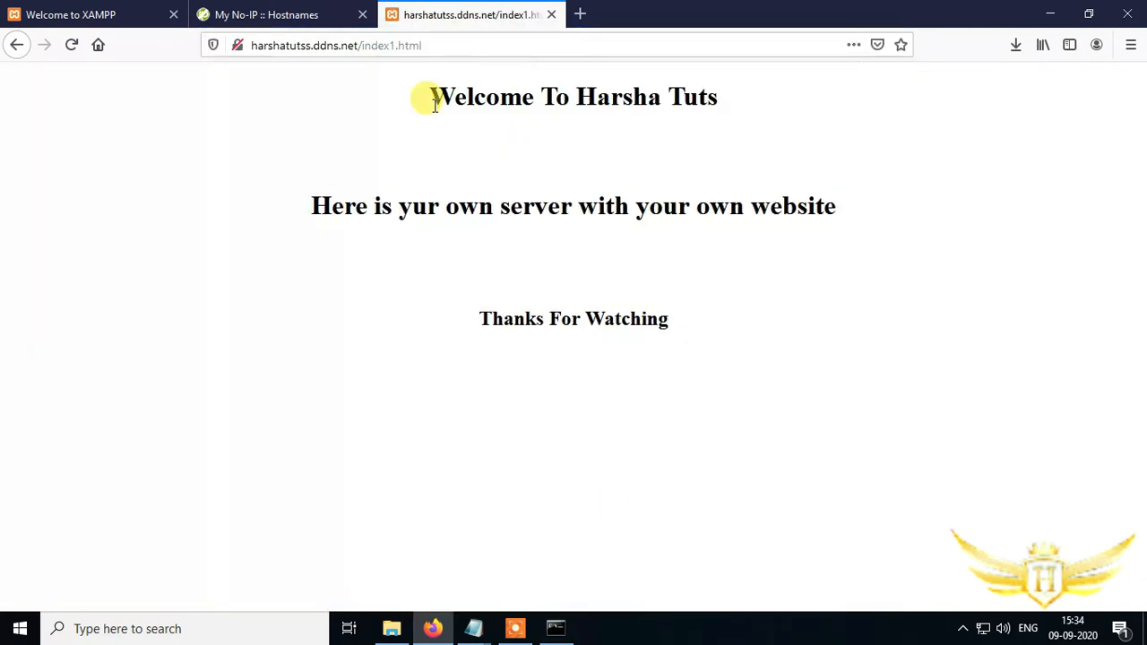
drag(424, 95, 839, 256)
click(340, 251)
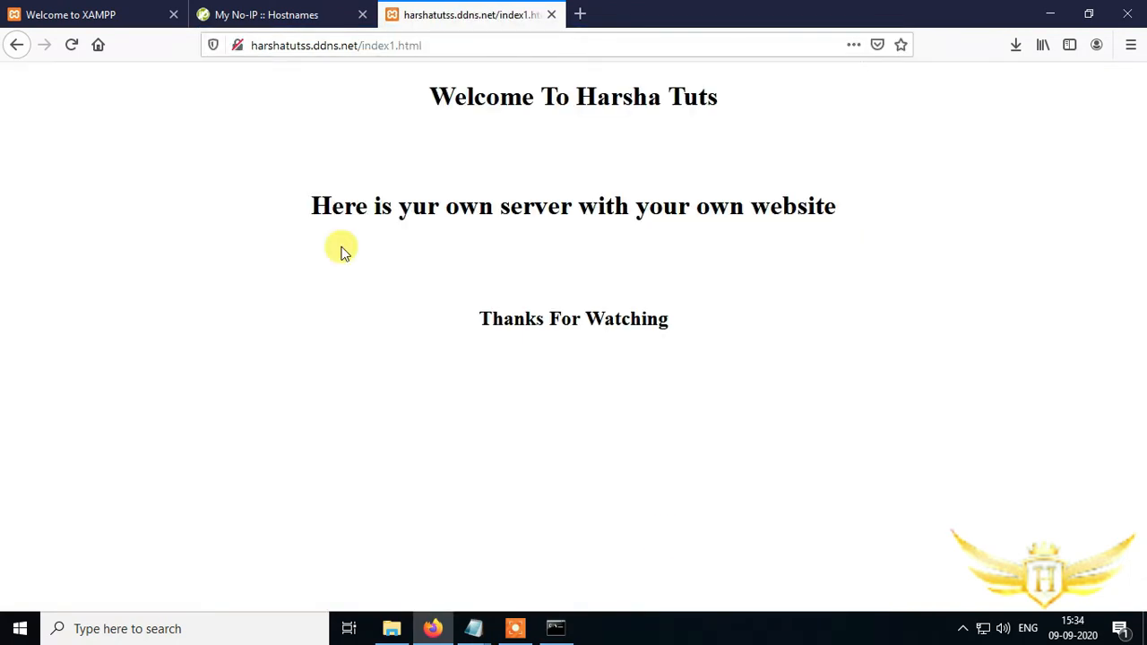
- Switch to the notes Notepad window and start a new line below the IP address note
click(474, 627)
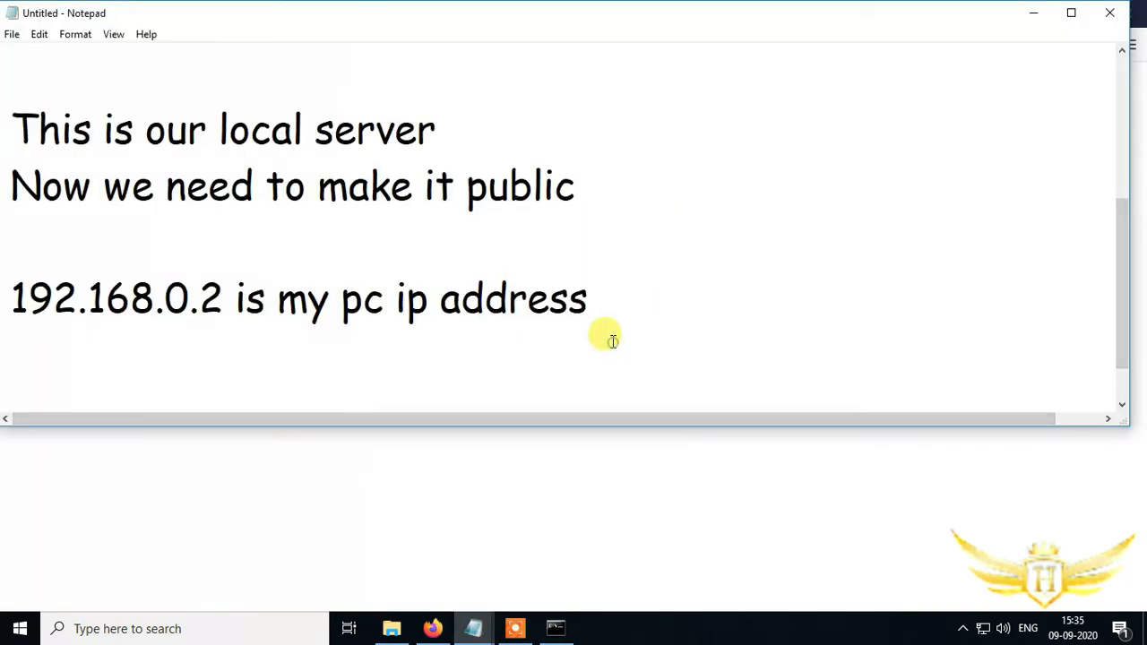
key(Return)
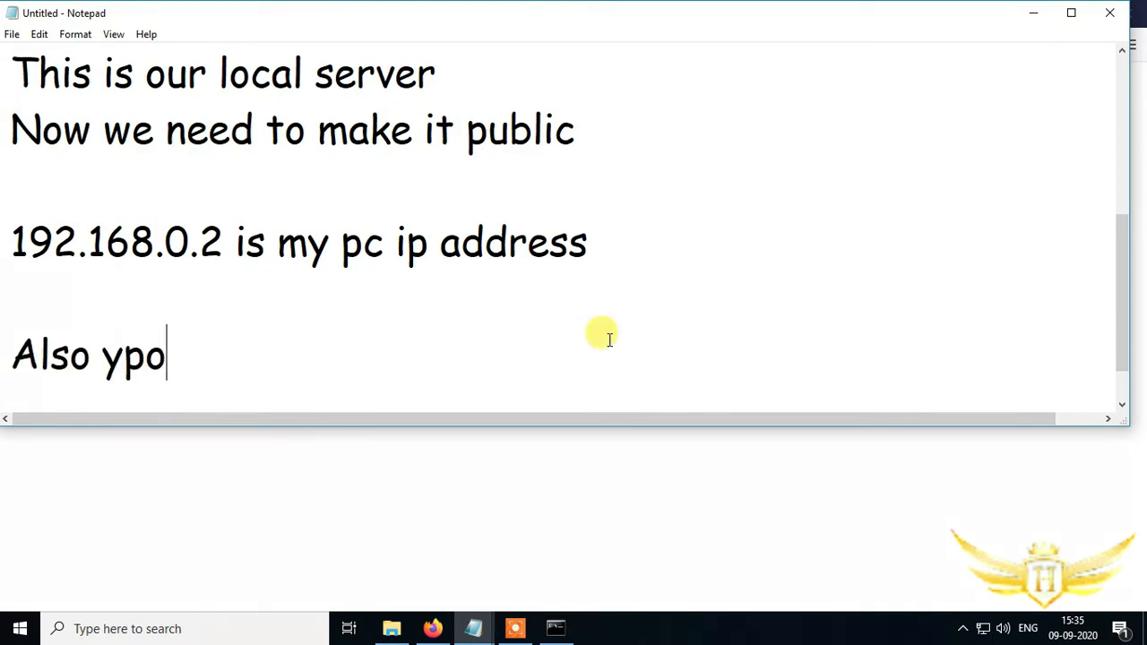